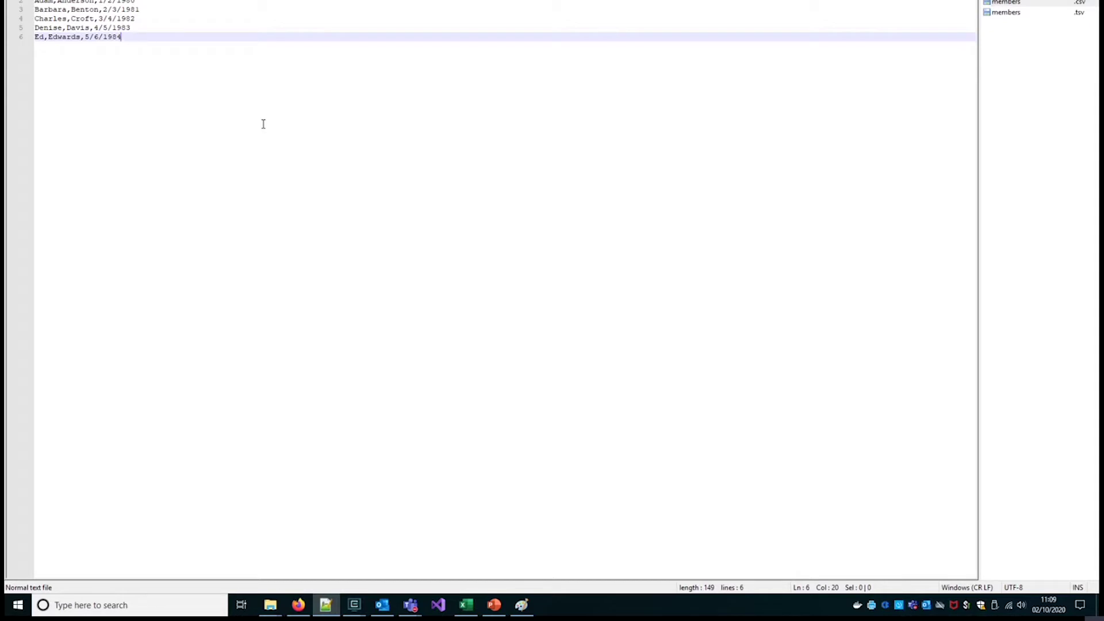
- Review the members data in its CSV and TSV versions and bring up the Paint window
key(ctrl+Tab)
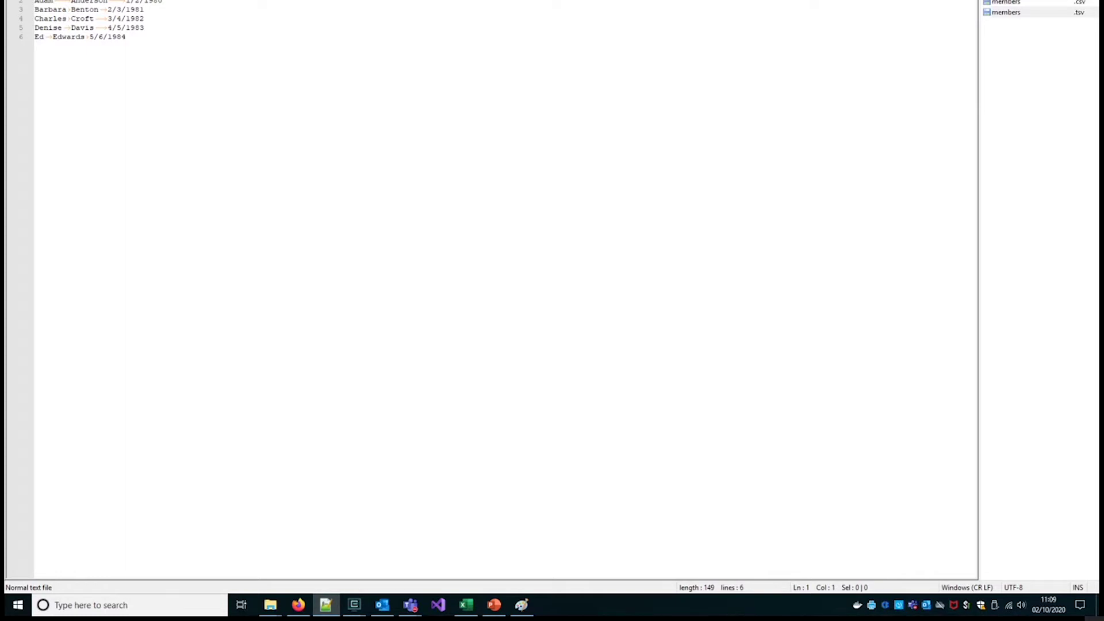
key(ctrl+Tab)
key(ctrl+Tab)
click(522, 605)
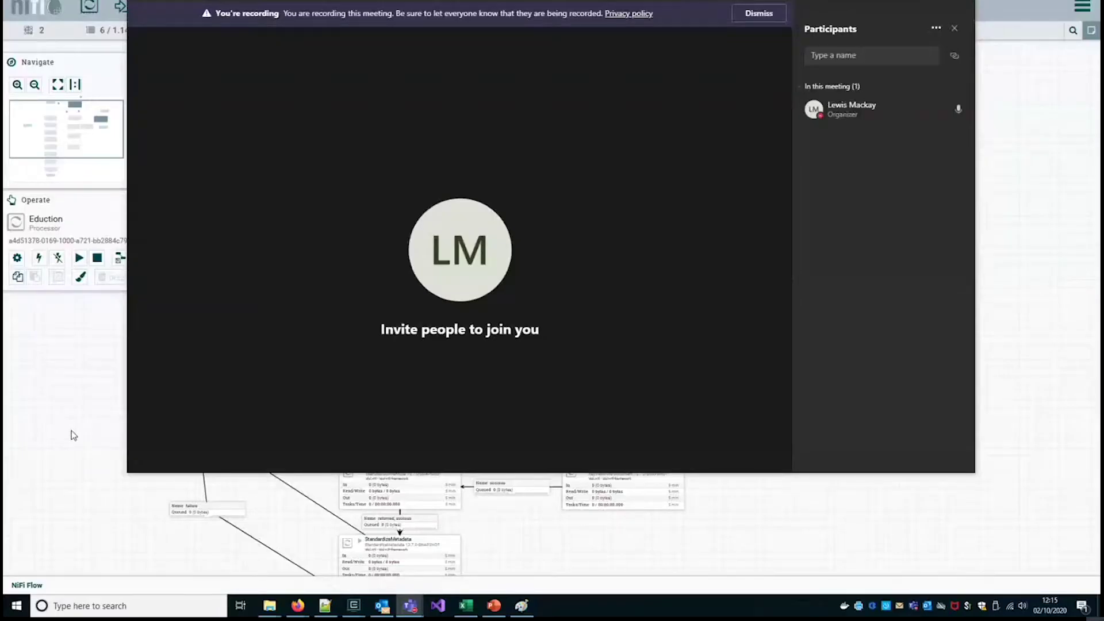
- Bring the NiFi flow canvas in front of the meeting window
click(764, 474)
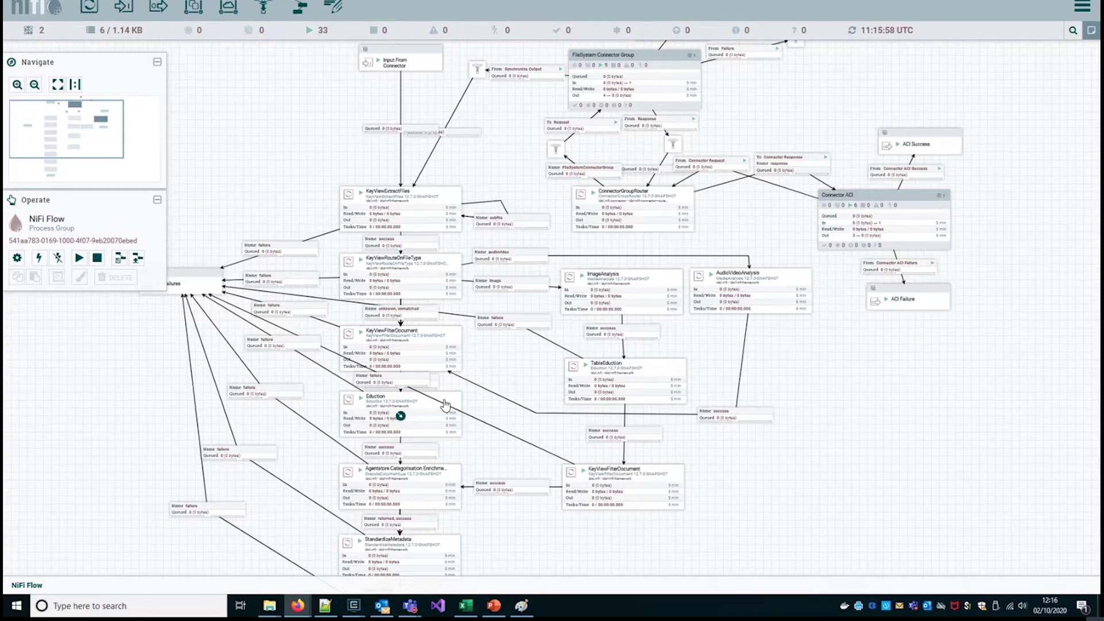
- In the cmd console, copy table.png into the container with "docker cp table.png basic-idol_idol-nifi_1:/idol-ingest/table-1216.png"
mouse_move(353, 605)
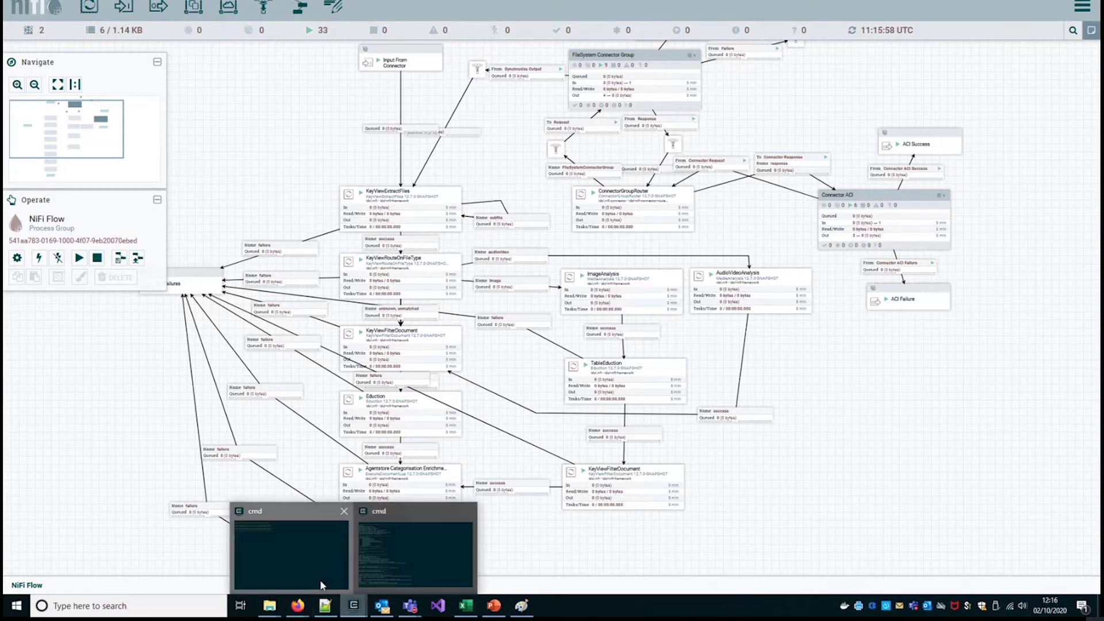
click(320, 580)
key(Up)
key(Up)
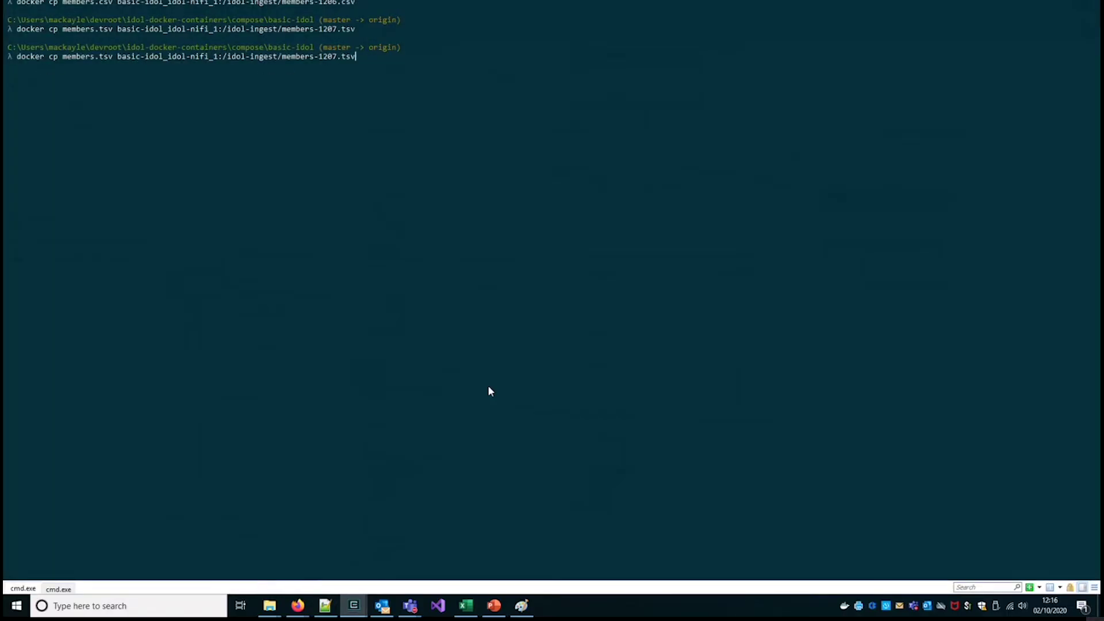
key(Up)
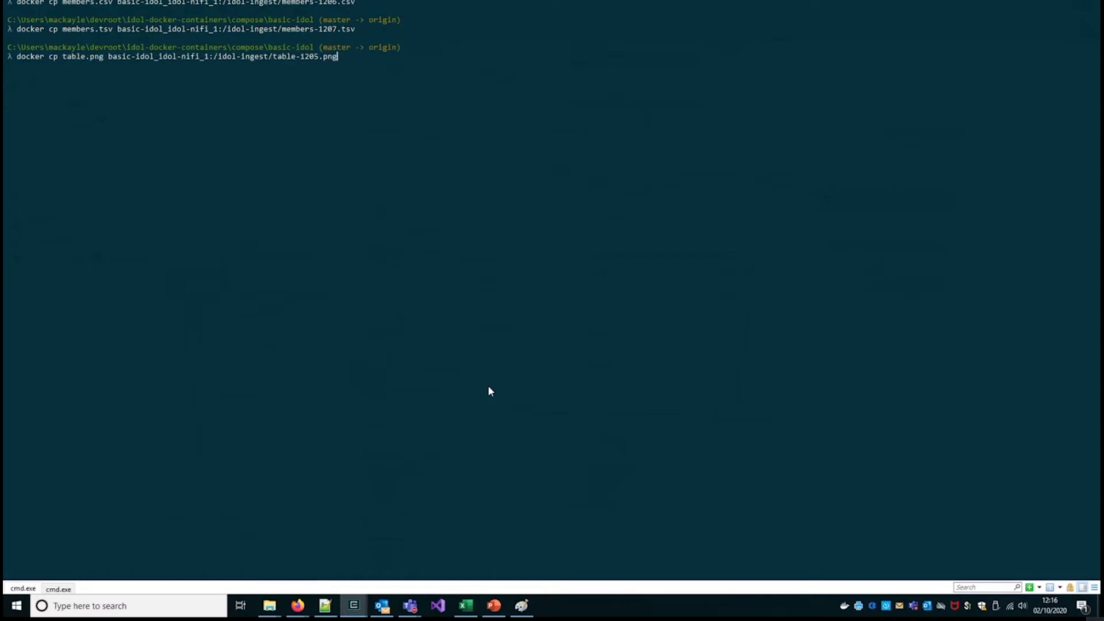
key(Left)
key(Left)
key(Left)
key(Left)
key(BackSpace)
key(BackSpace)
text(16)
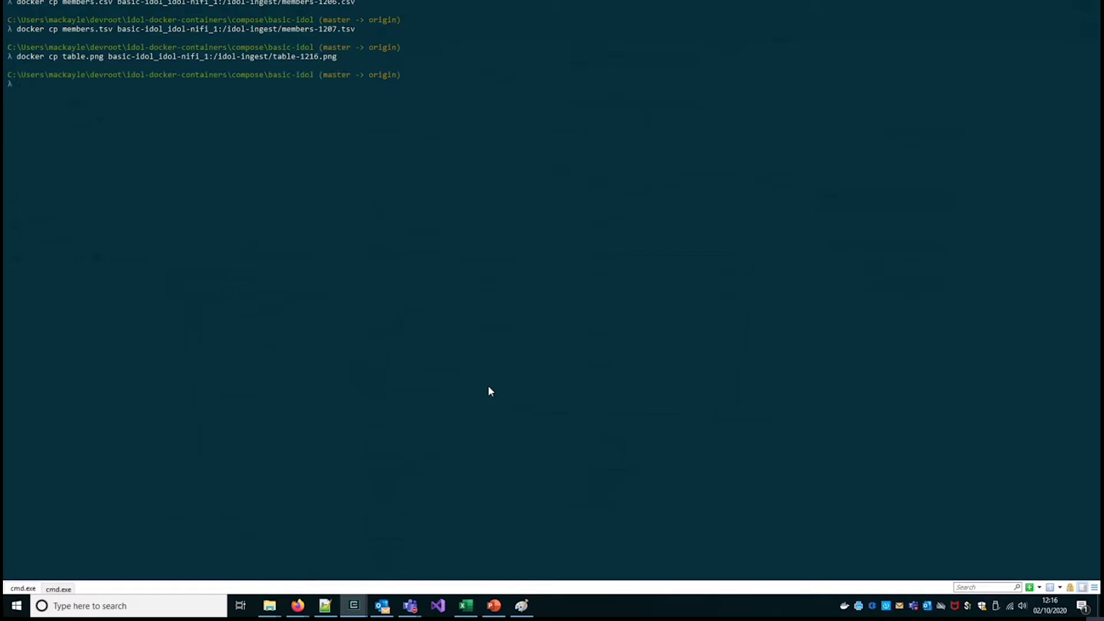
- Copy members.csv into the basic-idol_idol-nifi_1 container as /idol-ingest/members-1216.csv
key(Up)
key(Up)
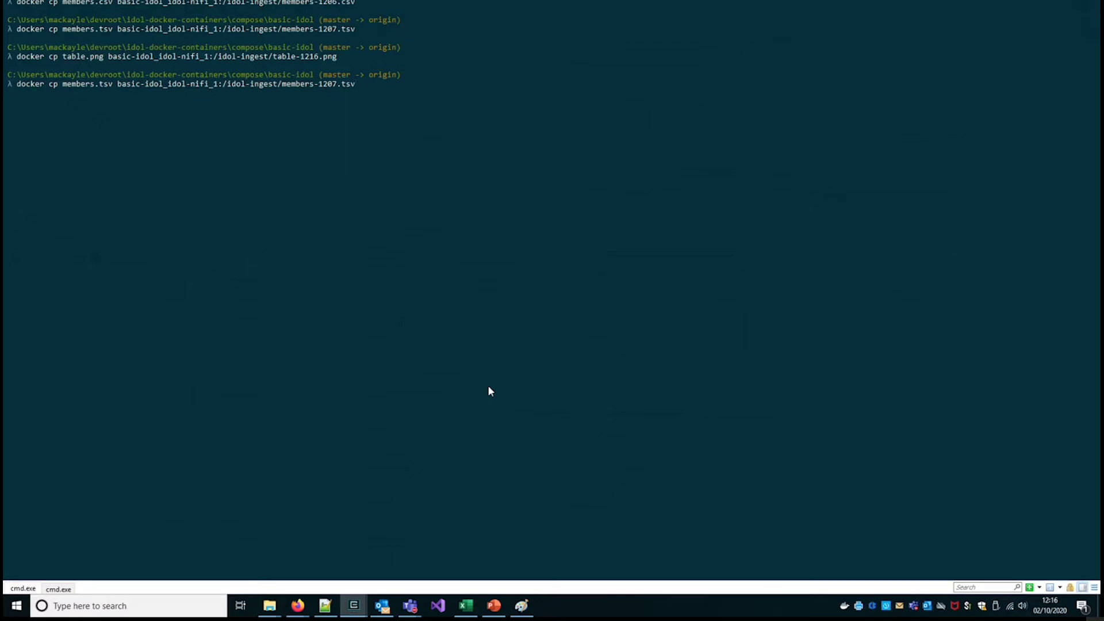
key(Up)
key(Left)
key(Left)
key(Left)
key(Left)
key(BackSpace)
text(16)
key(Return)
- Copy members.tsv into the basic-idol_idol-nifi_1 container as /idol-ingest/members-1216.tsv
key(Up)
key(Up)
key(Up)
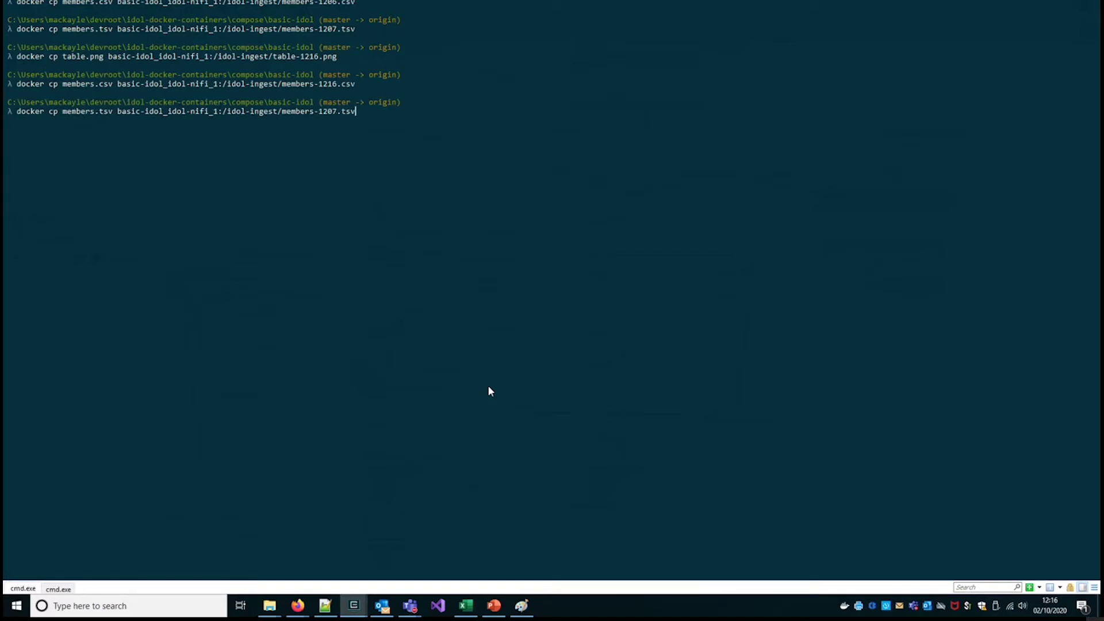
key(Left)
key(Left)
key(Left)
key(BackSpace)
key(BackSpace)
text(15)
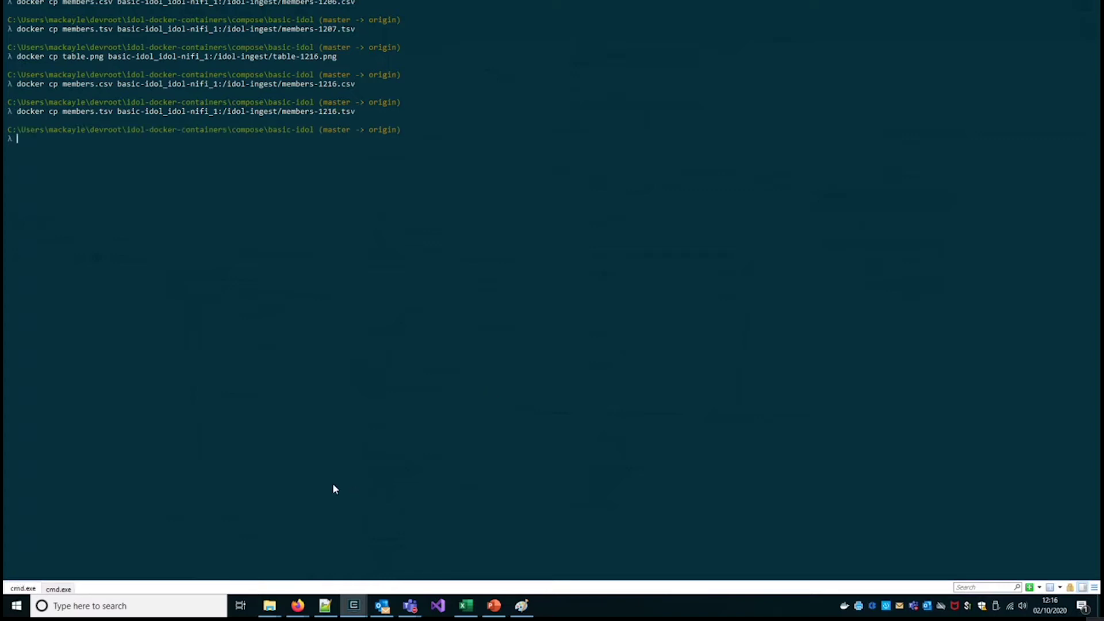
- Switch to the XML query response in Firefox and collapse the members-1155.tsv and members-1154.csv hits
mouse_move(297, 605)
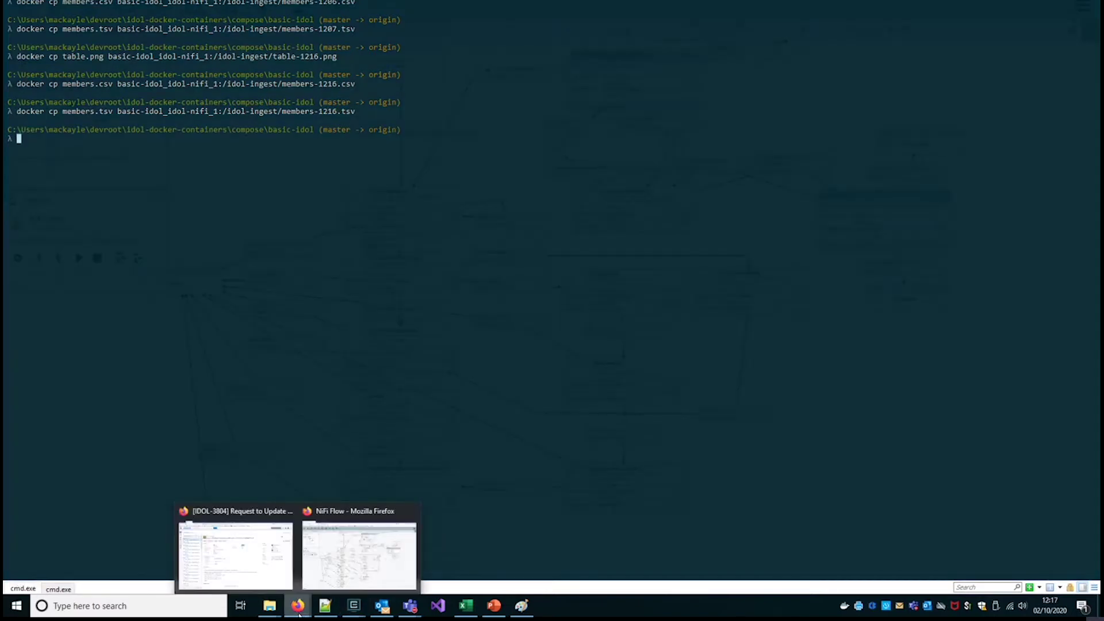
click(337, 563)
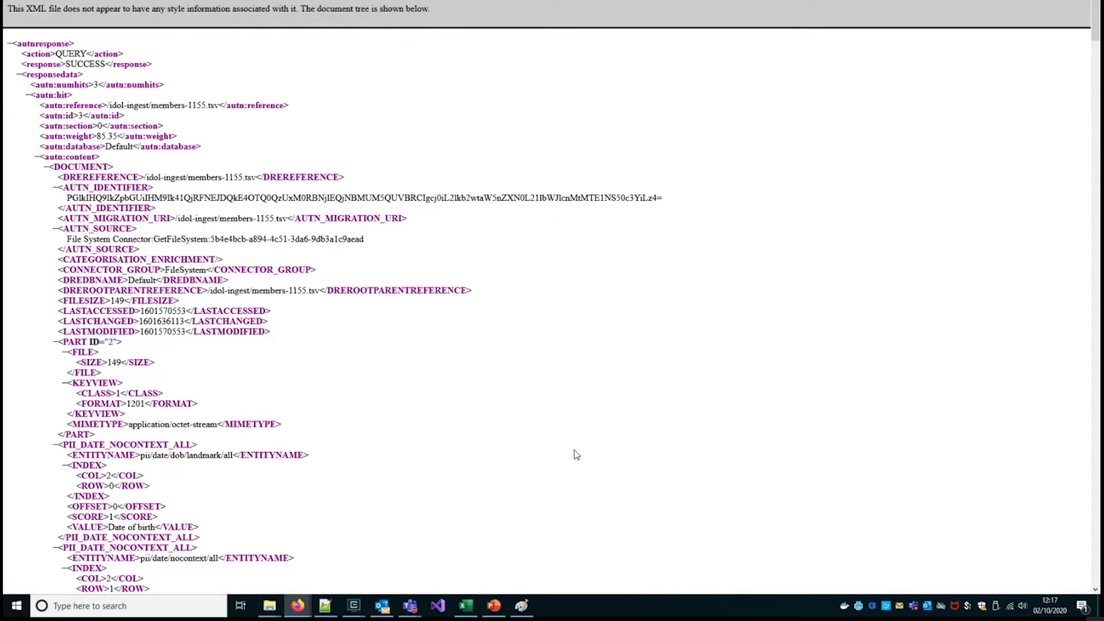
click(27, 95)
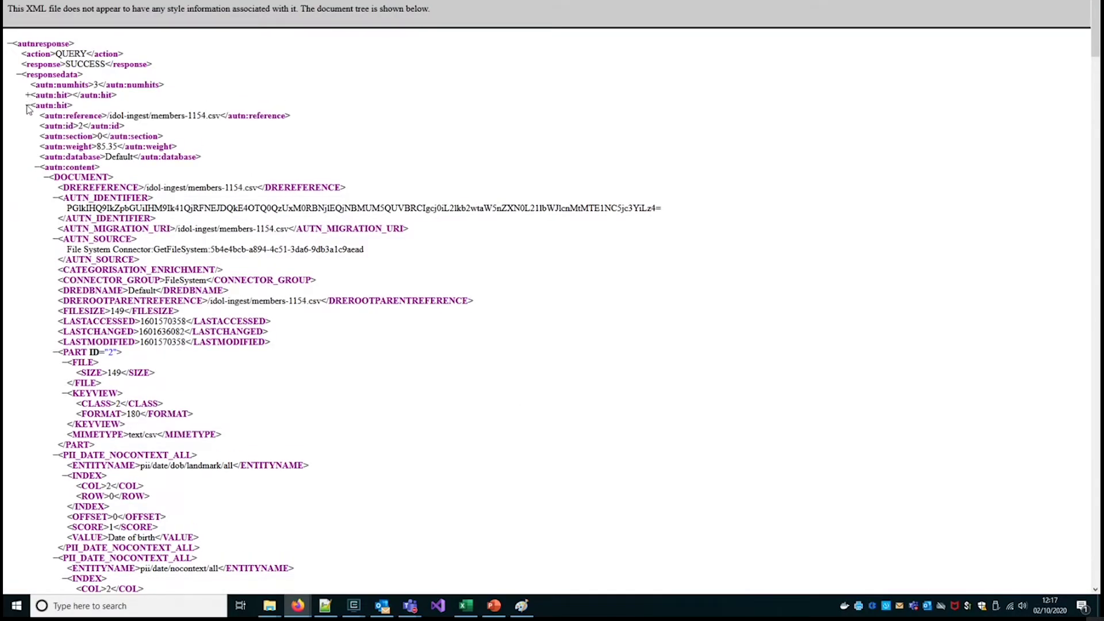
click(27, 106)
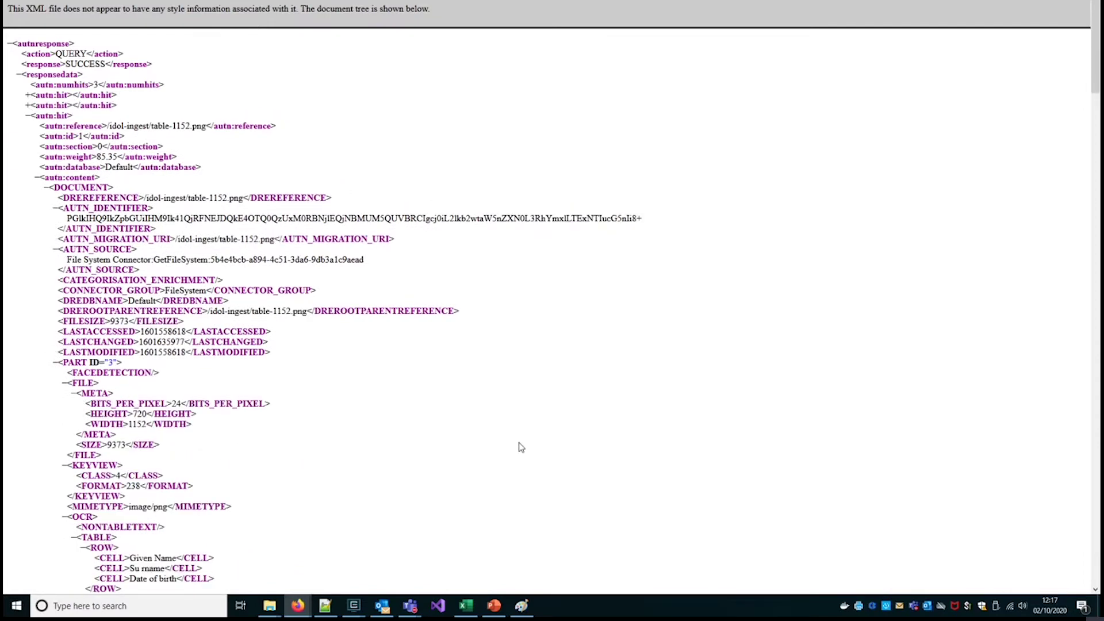
- Examine the table-1152.png hit's OCR table rows and its extracted date-of-birth and given-name PII entities
scroll(520, 447, down, 3)
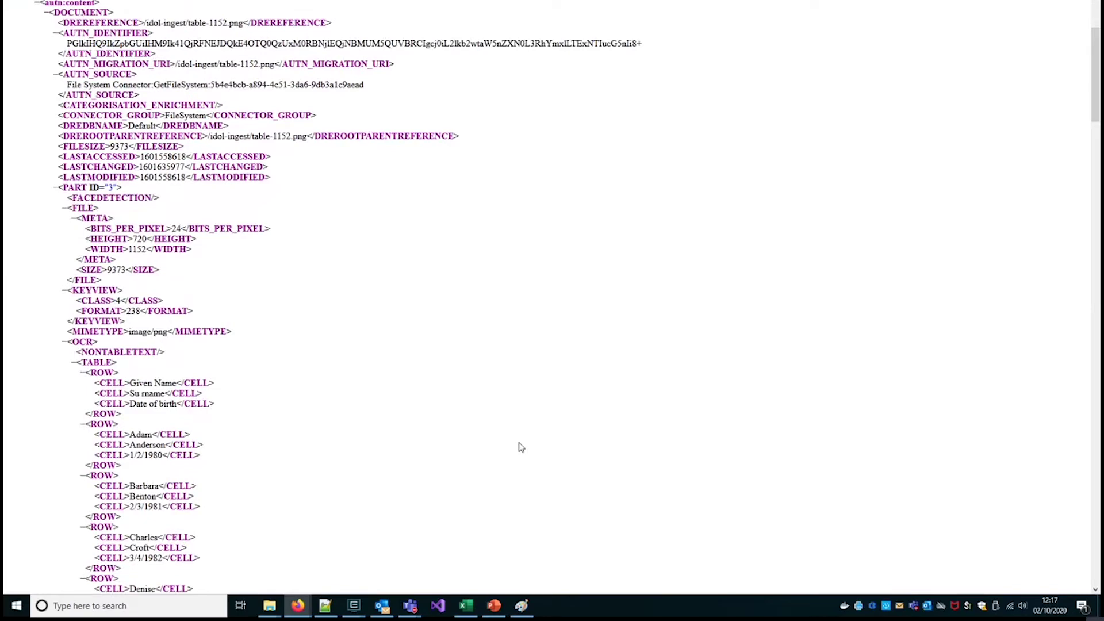
scroll(521, 448, down, 3)
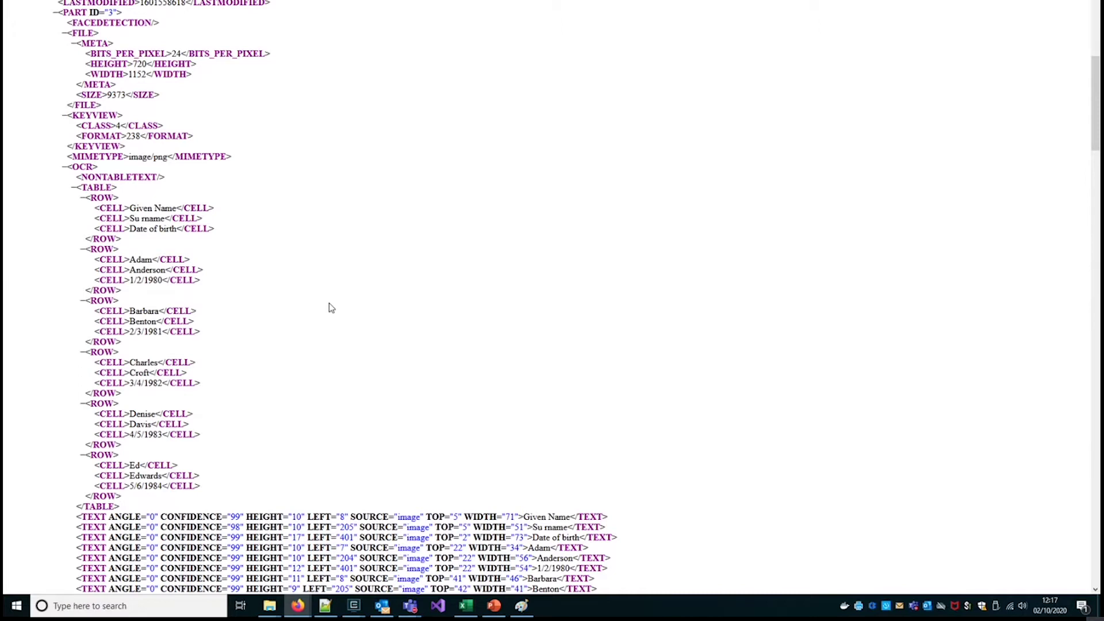
scroll(526, 357, down, 10)
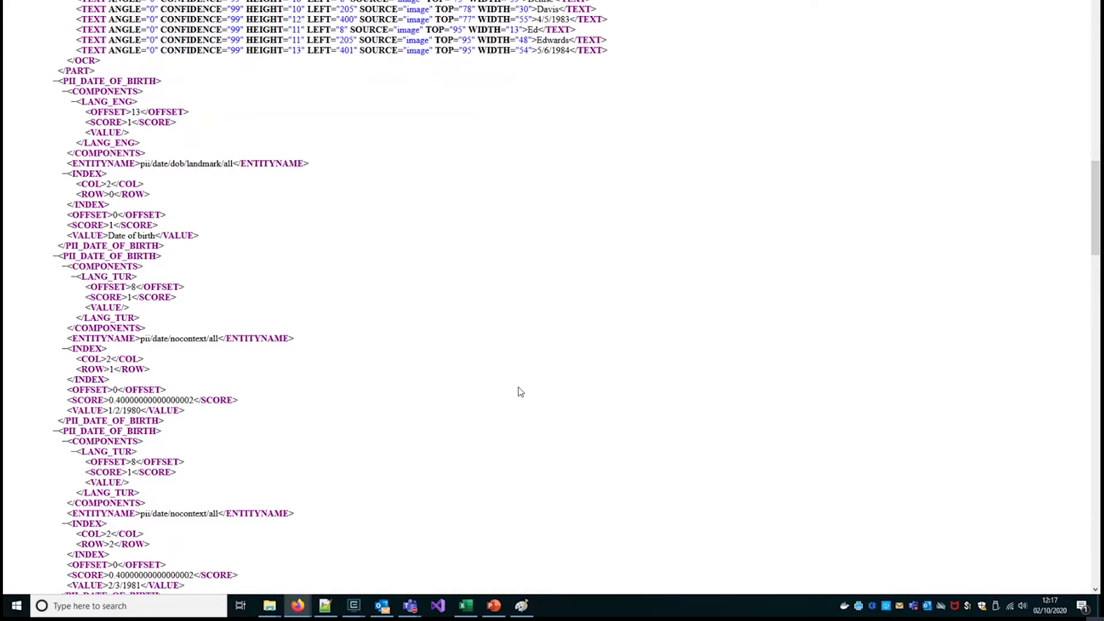
scroll(501, 373, down, 1)
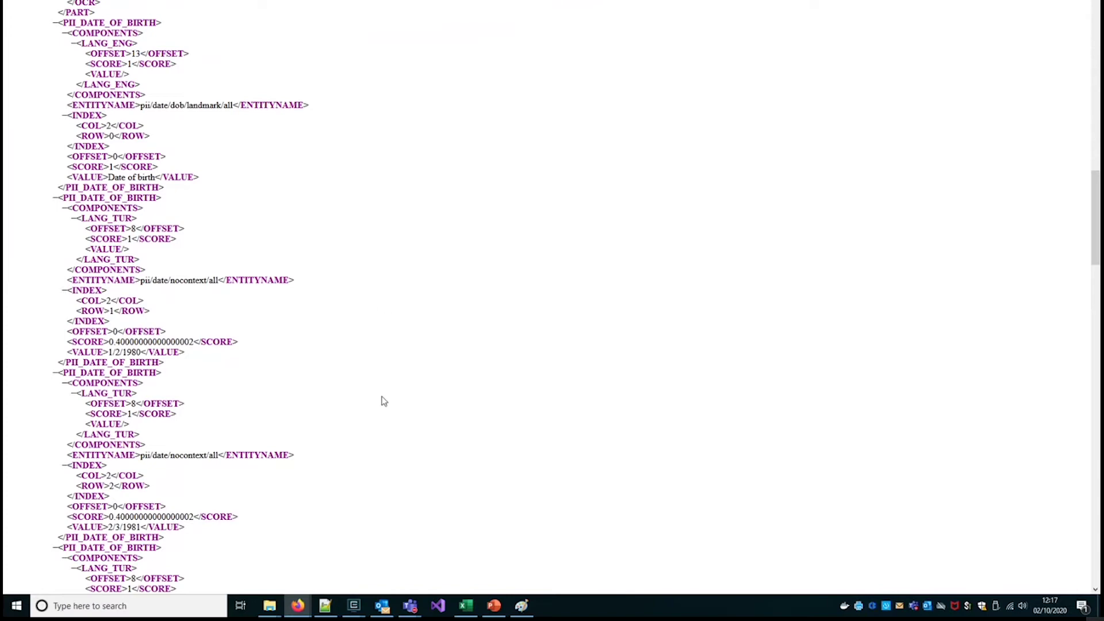
scroll(374, 407, down, 2)
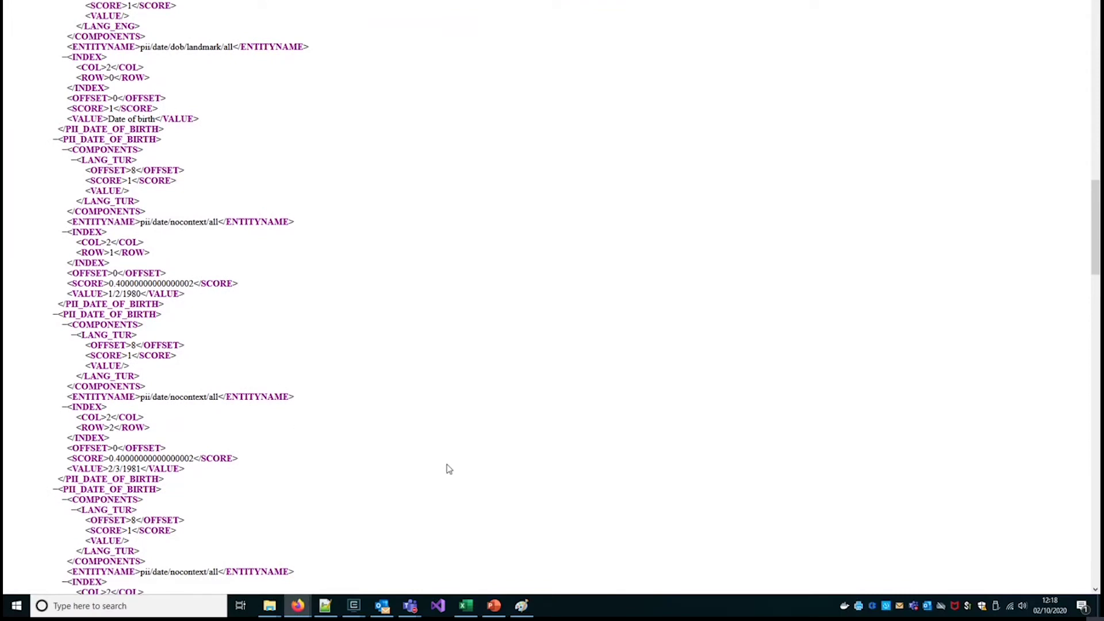
scroll(449, 469, down, 8)
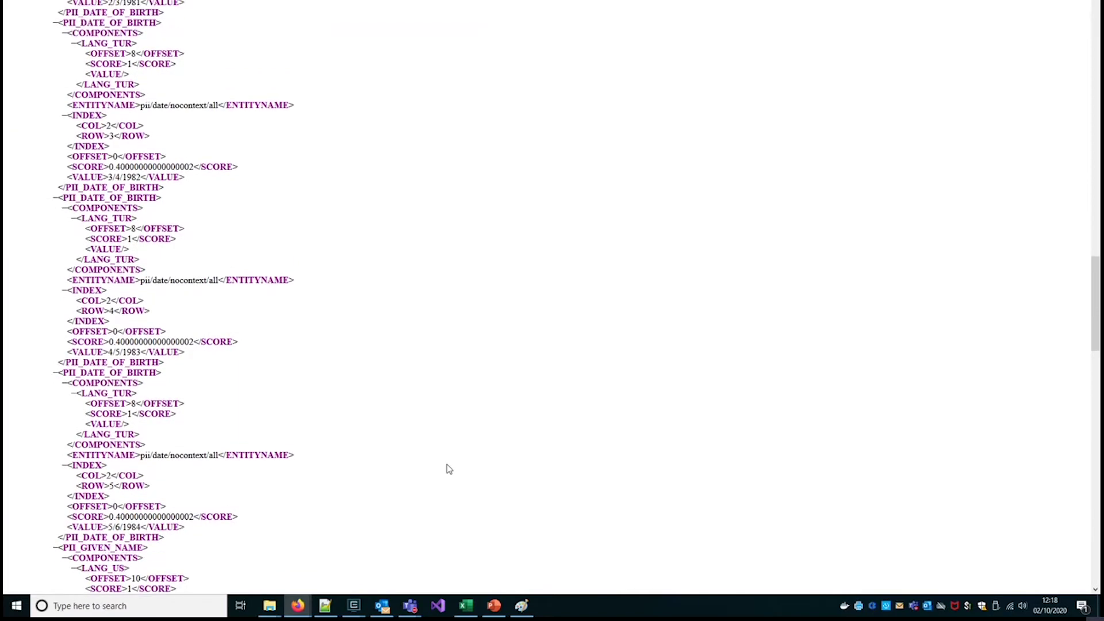
scroll(444, 467, down, 5)
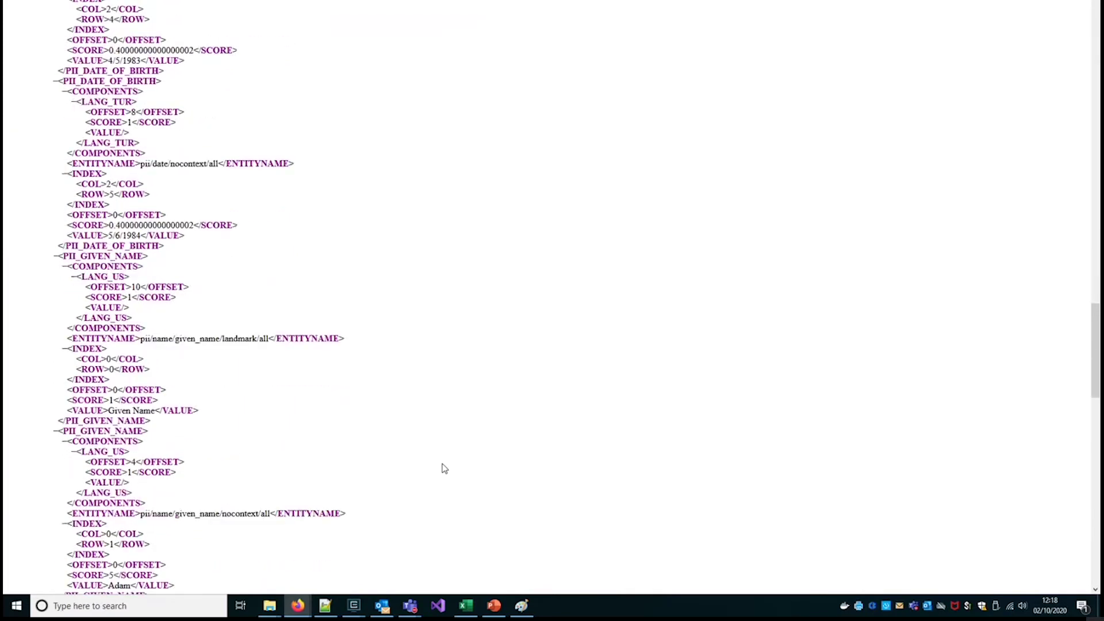
scroll(444, 469, down, 5)
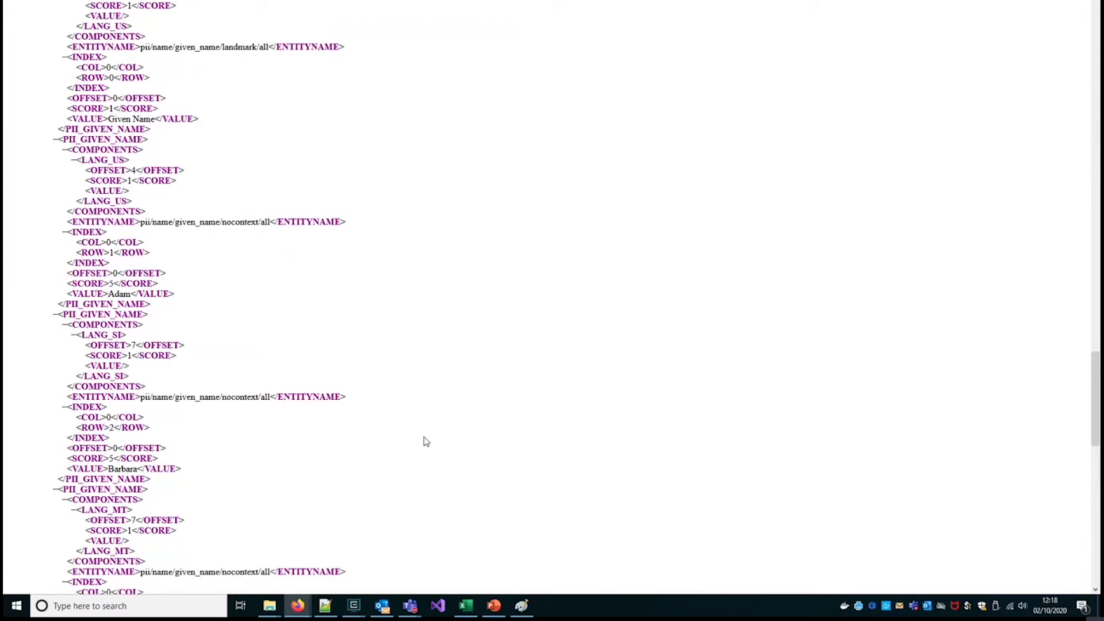
scroll(425, 442, up, 20)
scroll(425, 441, up, 13)
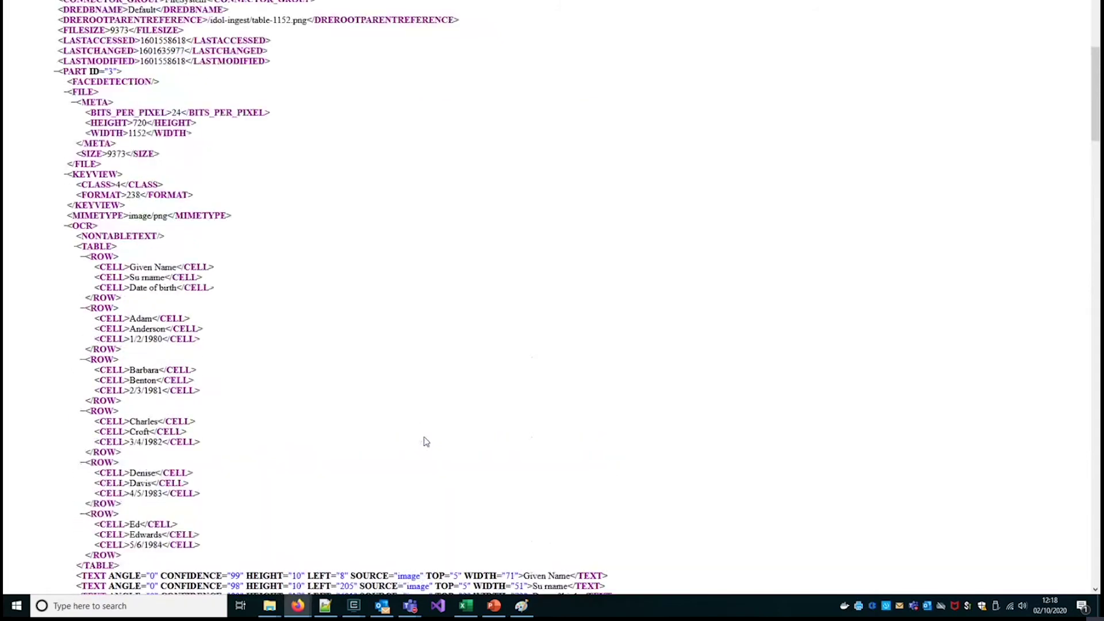
- Collapse the table-1152.png hit and examine the members-1154.csv hit's date, given-name and surname PII entities
click(29, 116)
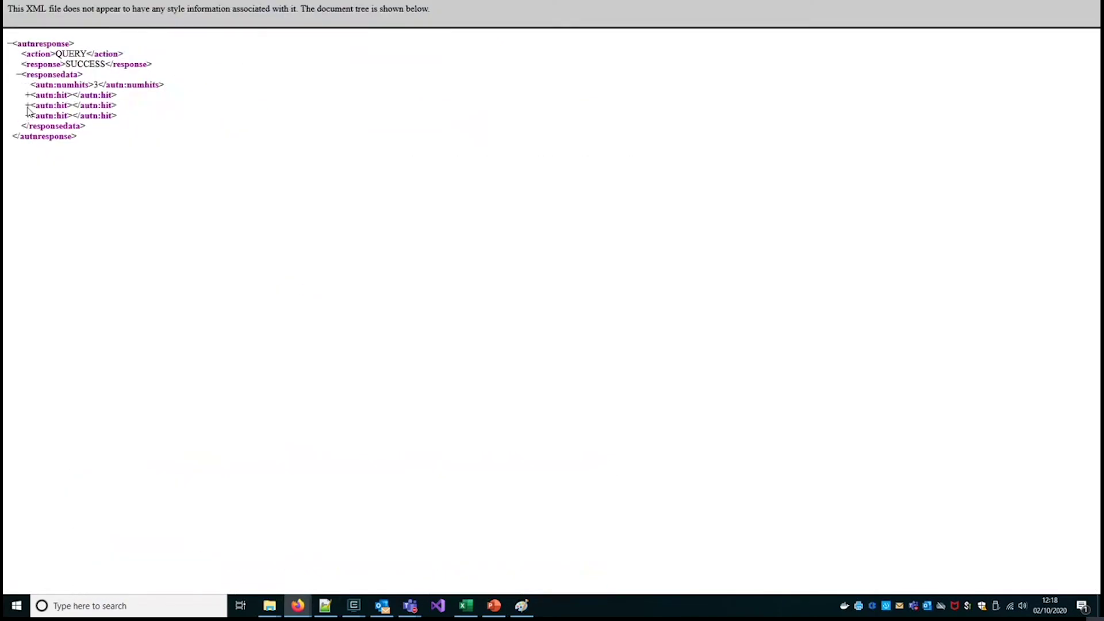
click(27, 107)
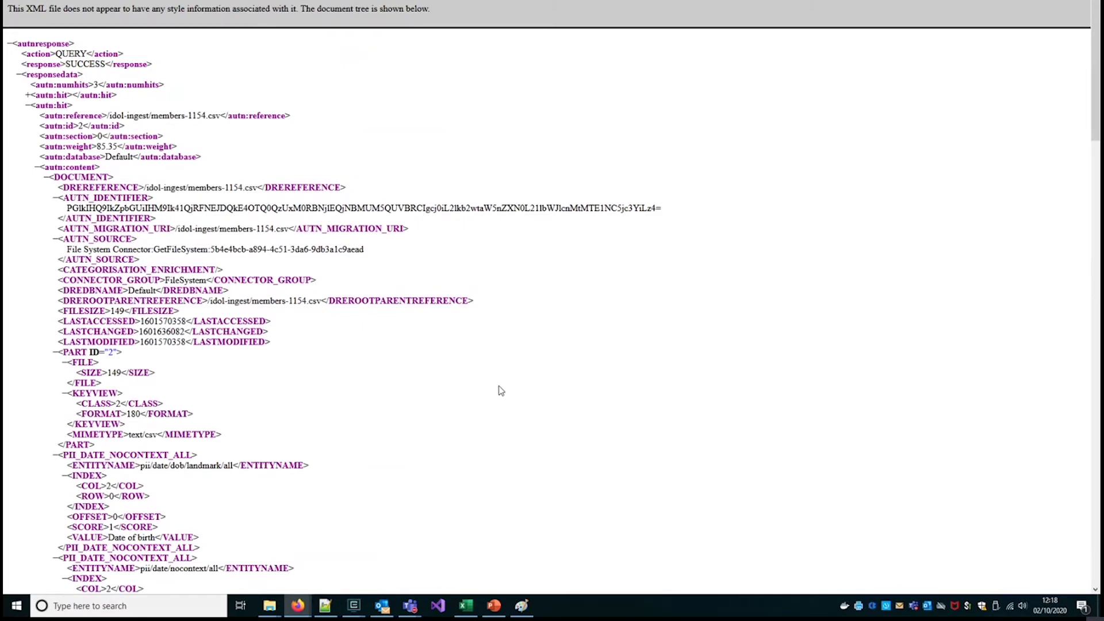
scroll(501, 391, down, 1)
scroll(501, 391, down, 2)
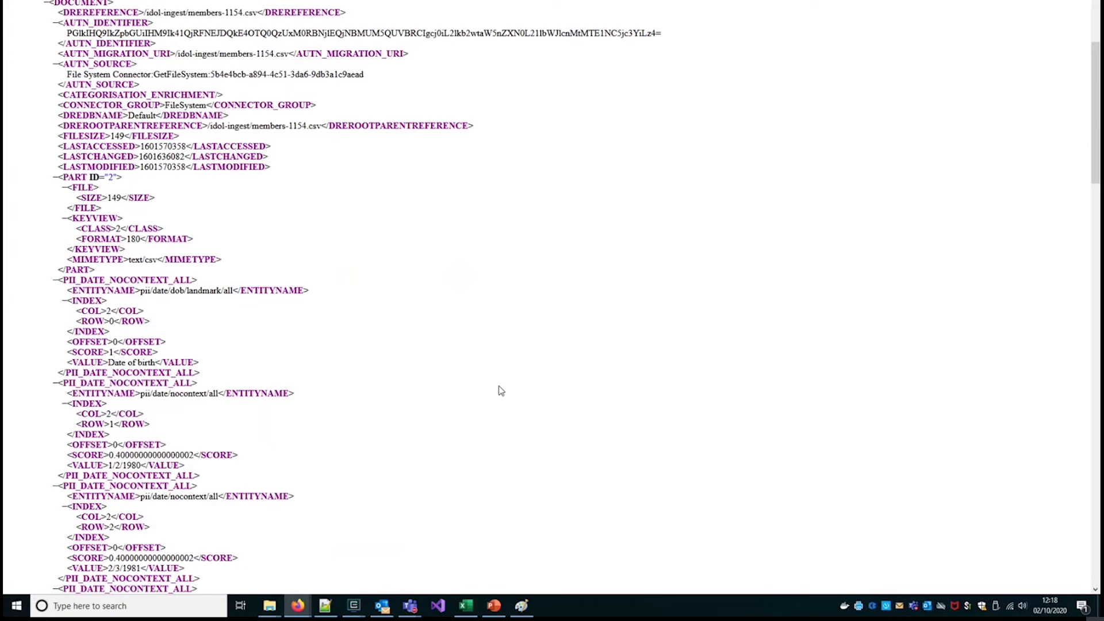
scroll(499, 389, down, 2)
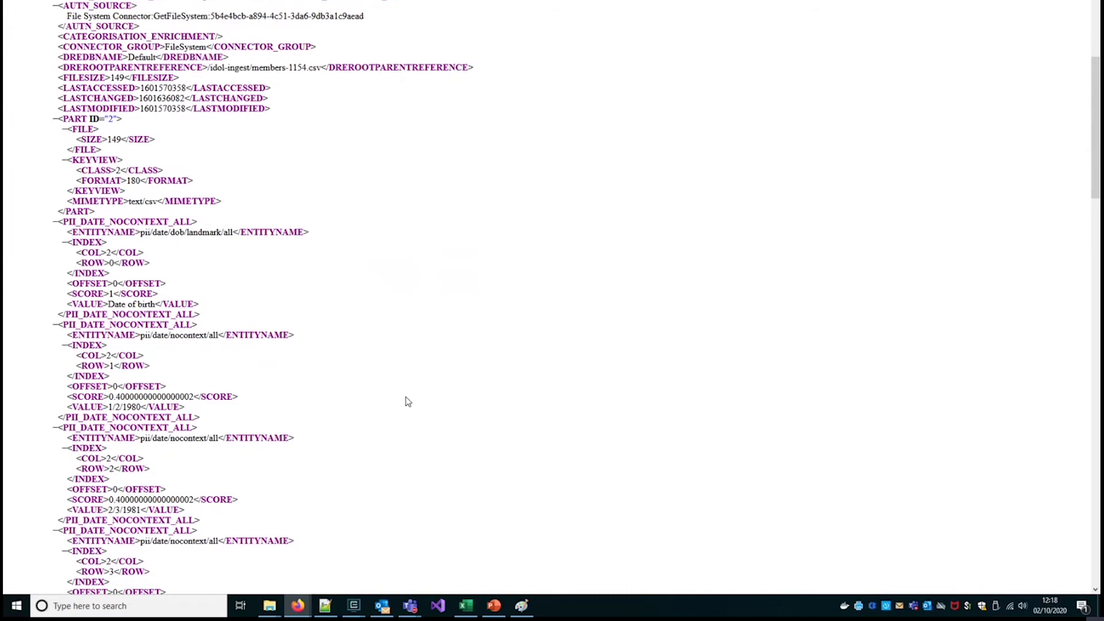
scroll(435, 405, down, 10)
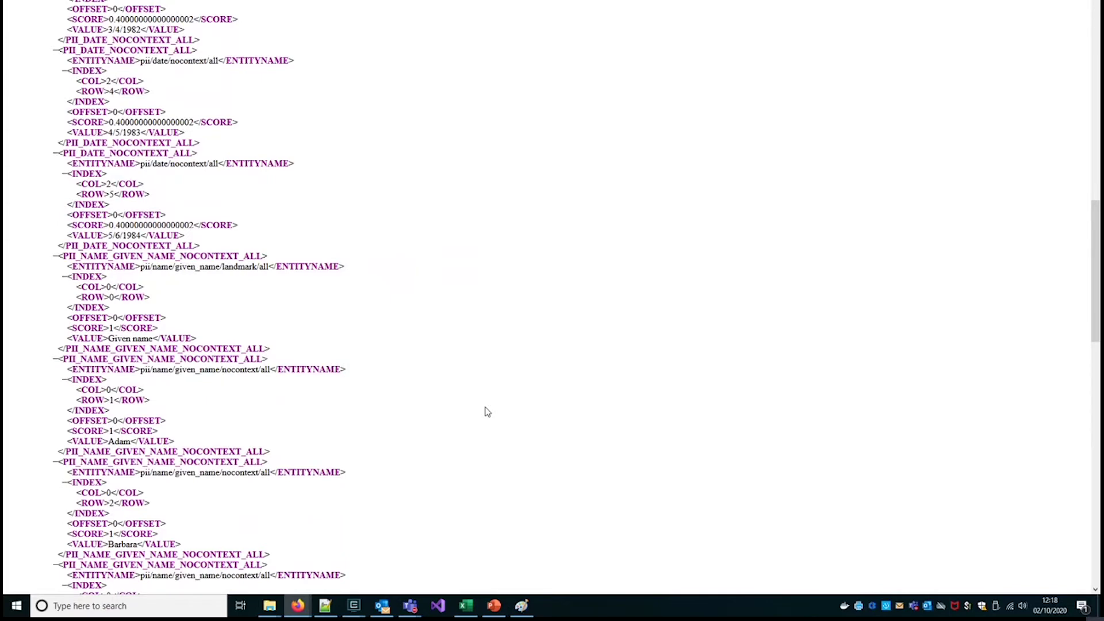
scroll(544, 419, down, 1)
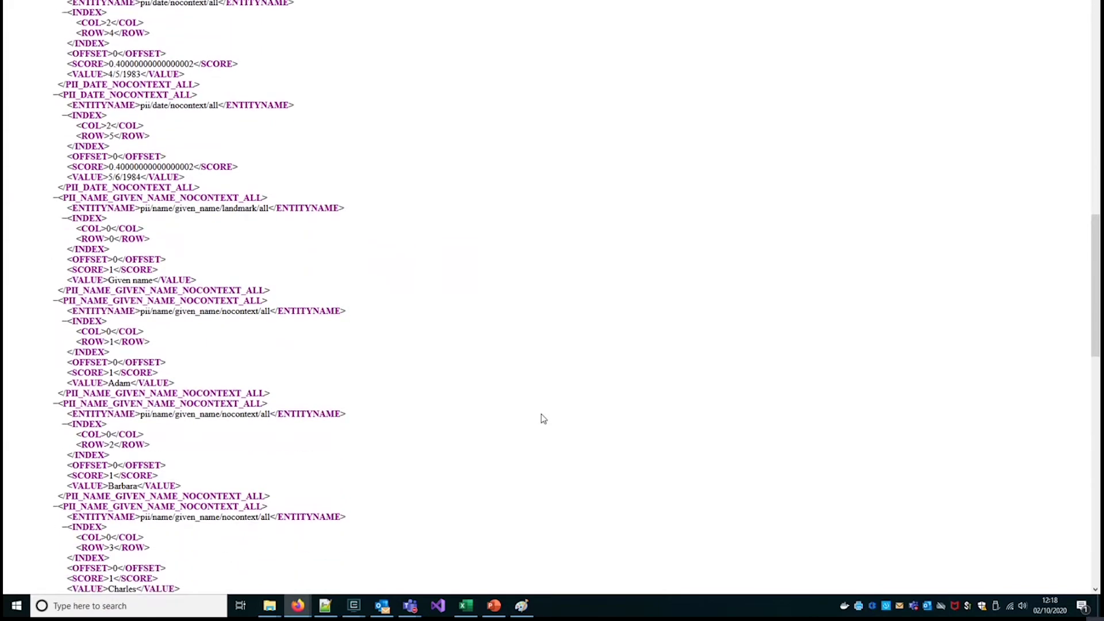
scroll(544, 419, down, 12)
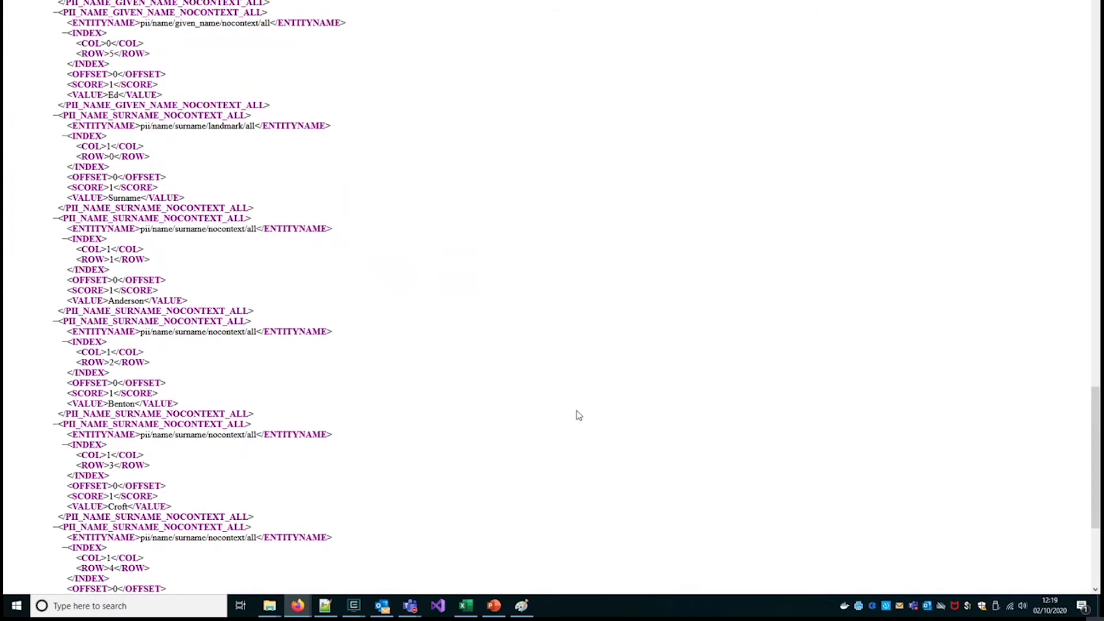
scroll(577, 415, up, 20)
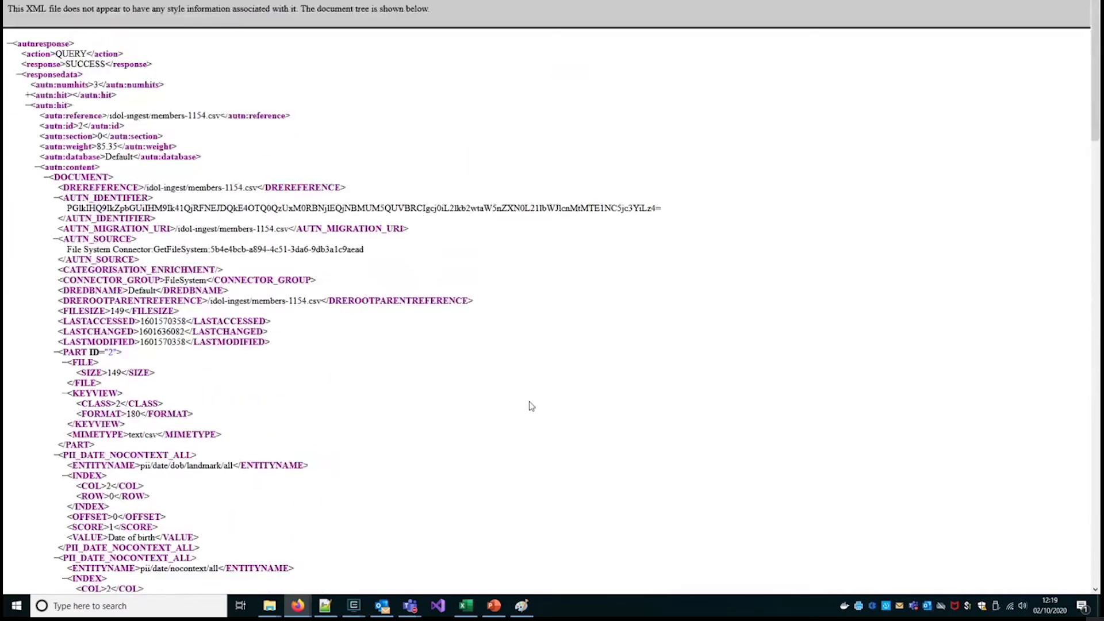
- Collapse the members-1154.csv hit and examine the PII entities extracted for the members-1155.tsv hit
click(29, 105)
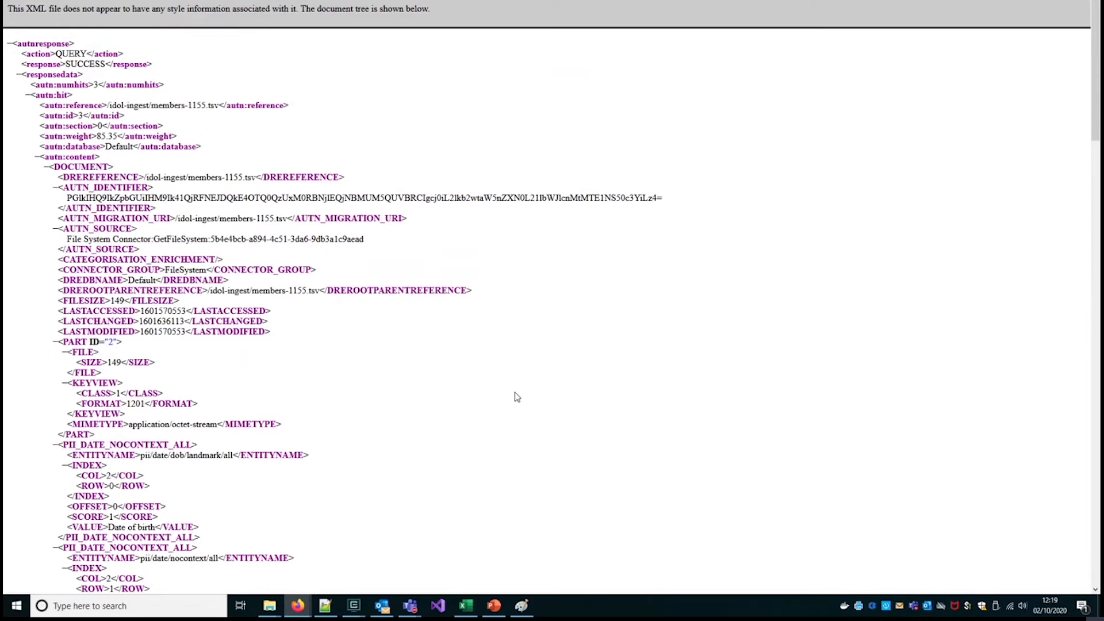
scroll(517, 397, down, 3)
scroll(516, 396, down, 3)
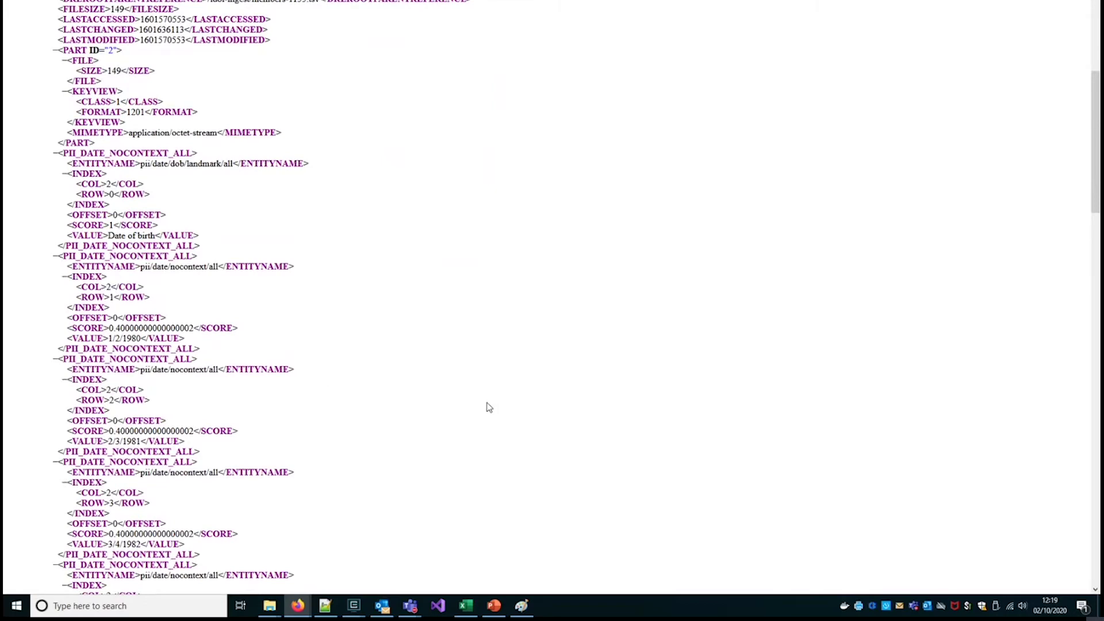
scroll(488, 407, down, 3)
scroll(488, 407, down, 3)
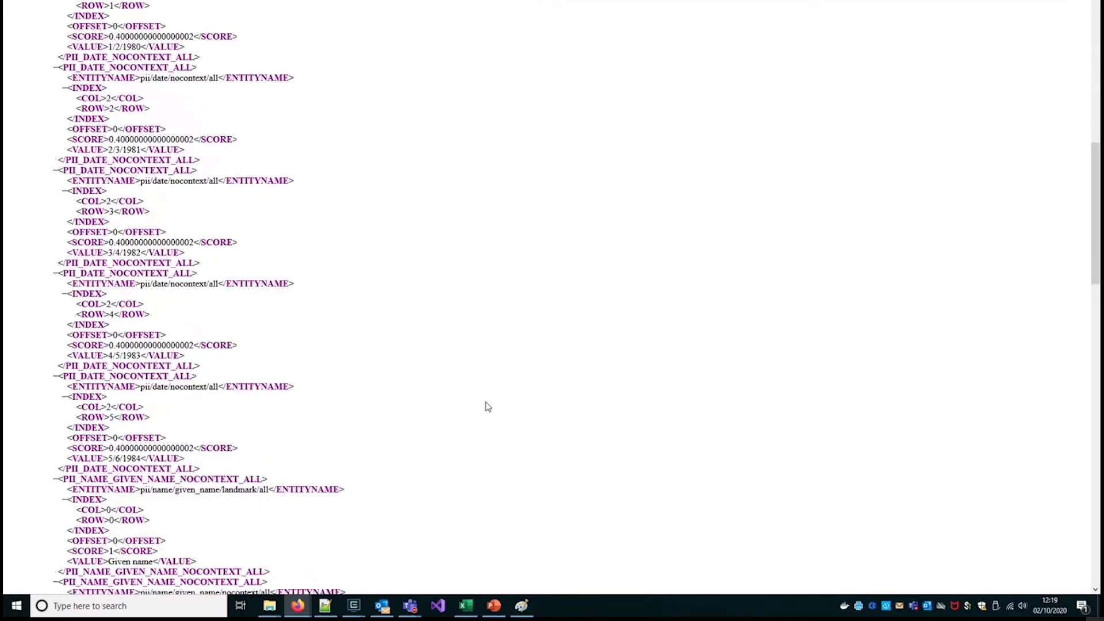
scroll(470, 432, down, 10)
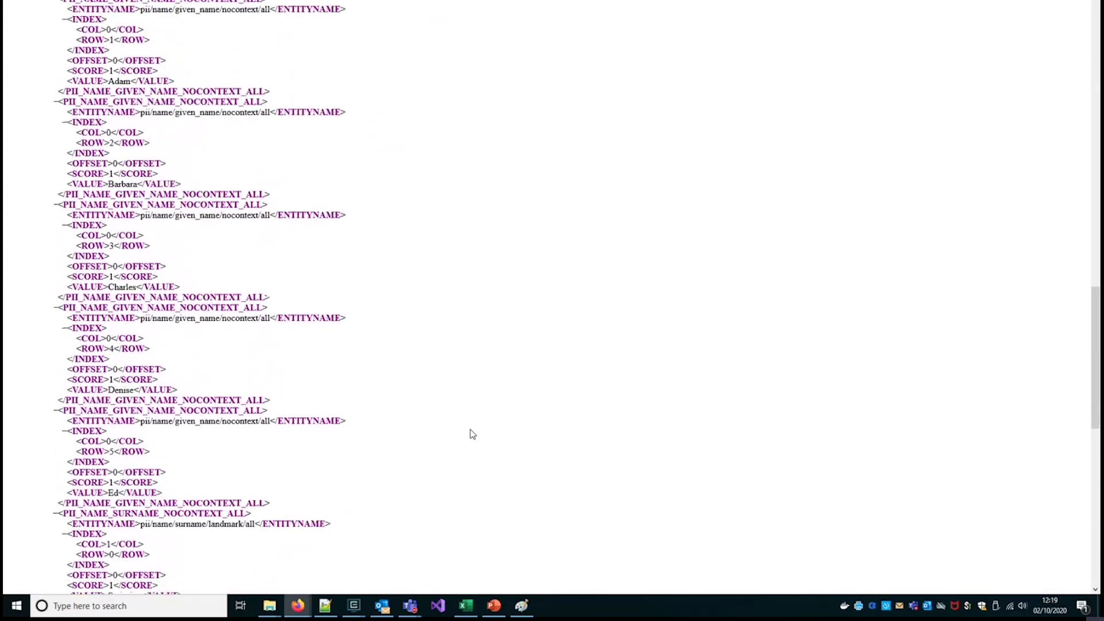
scroll(471, 434, up, 20)
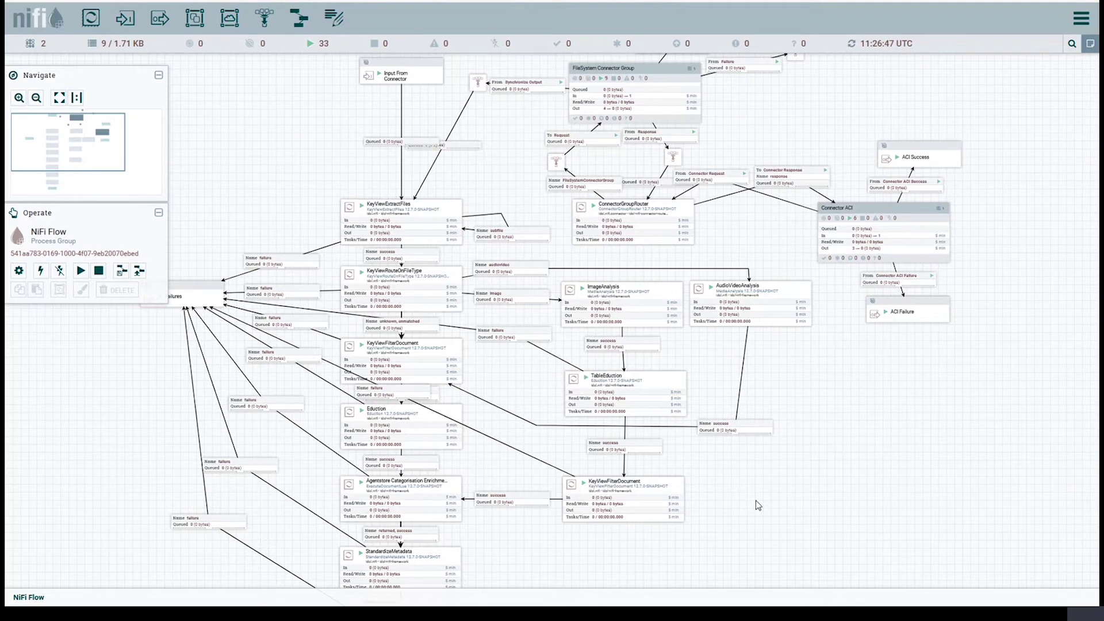
- Open the TableEduction processor's configuration in the NiFi flow, review its properties including the cell, header and table path settings, and close it
click(659, 384)
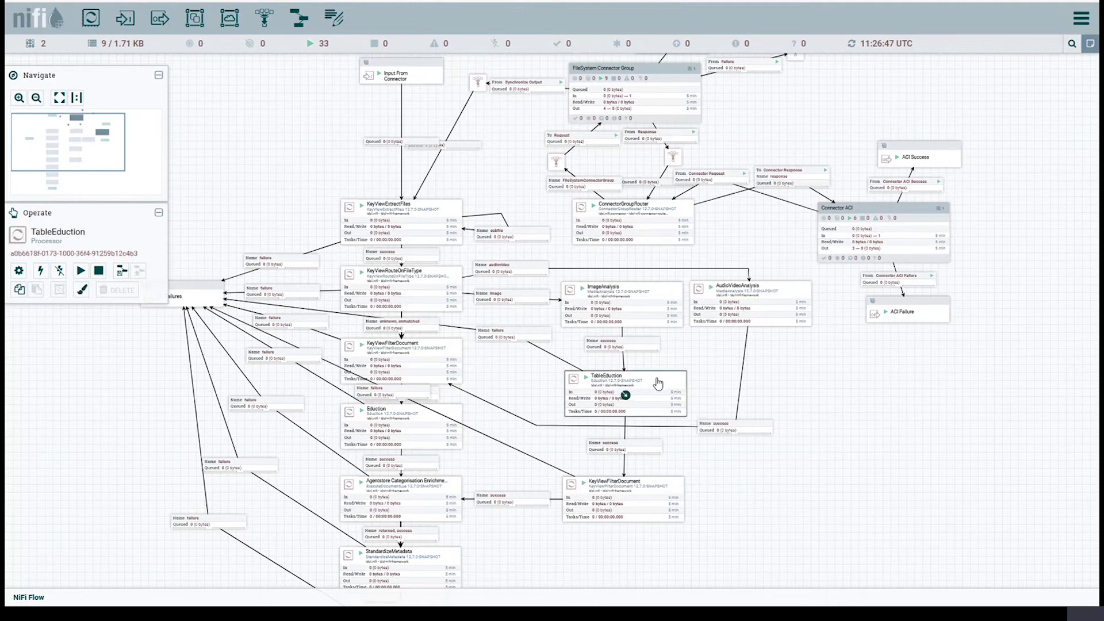
click(19, 271)
click(504, 206)
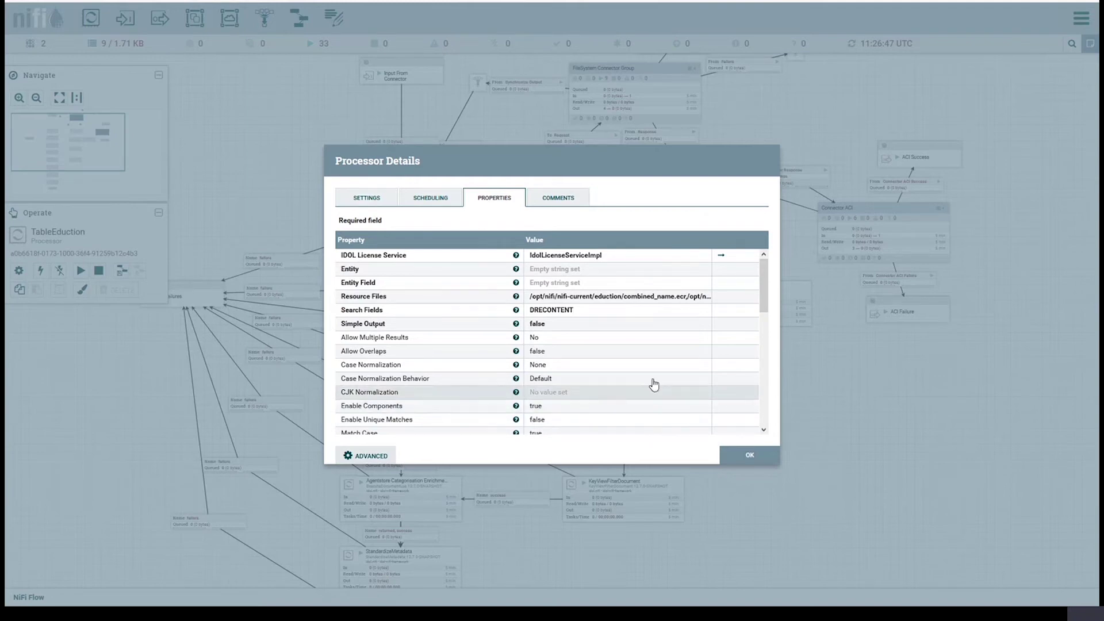
scroll(666, 383, down, 7)
scroll(668, 384, down, 3)
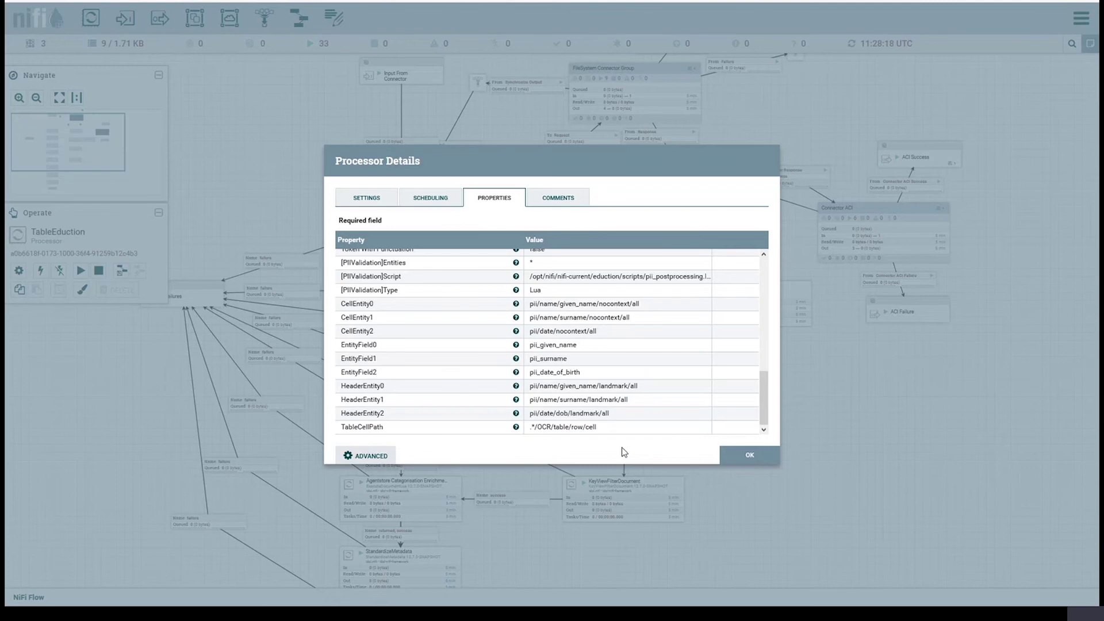
scroll(653, 382, up, 5)
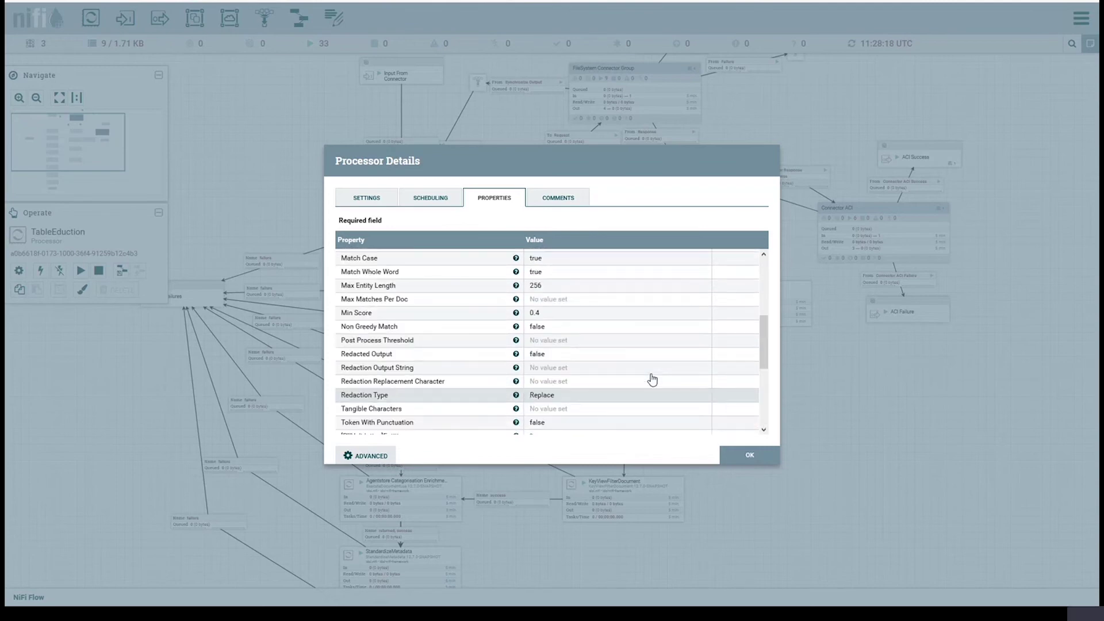
scroll(653, 379, up, 4)
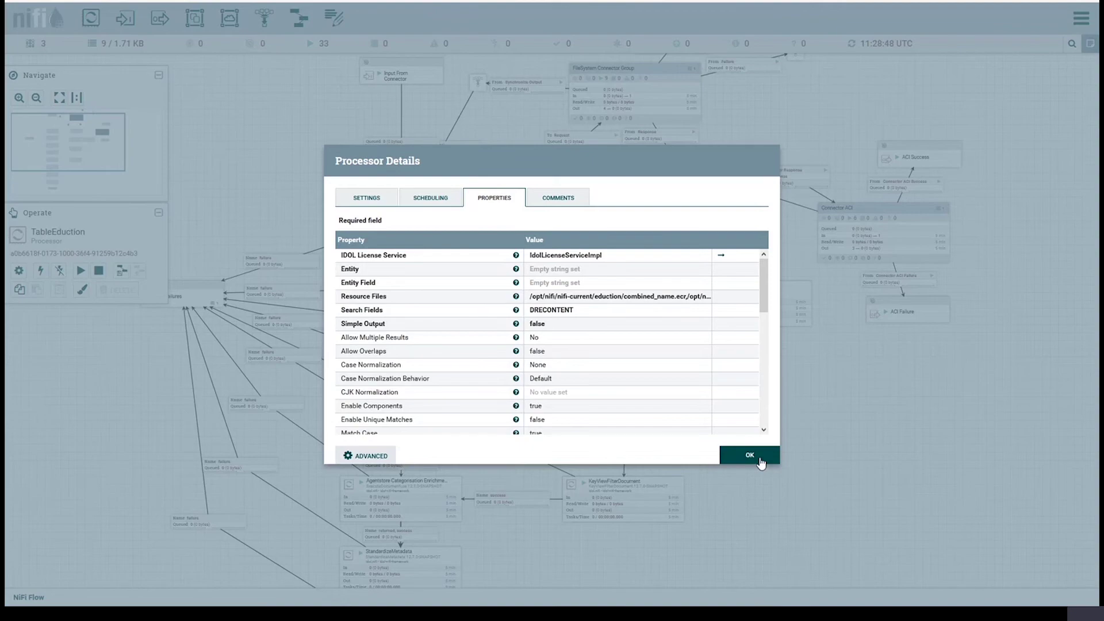
click(750, 455)
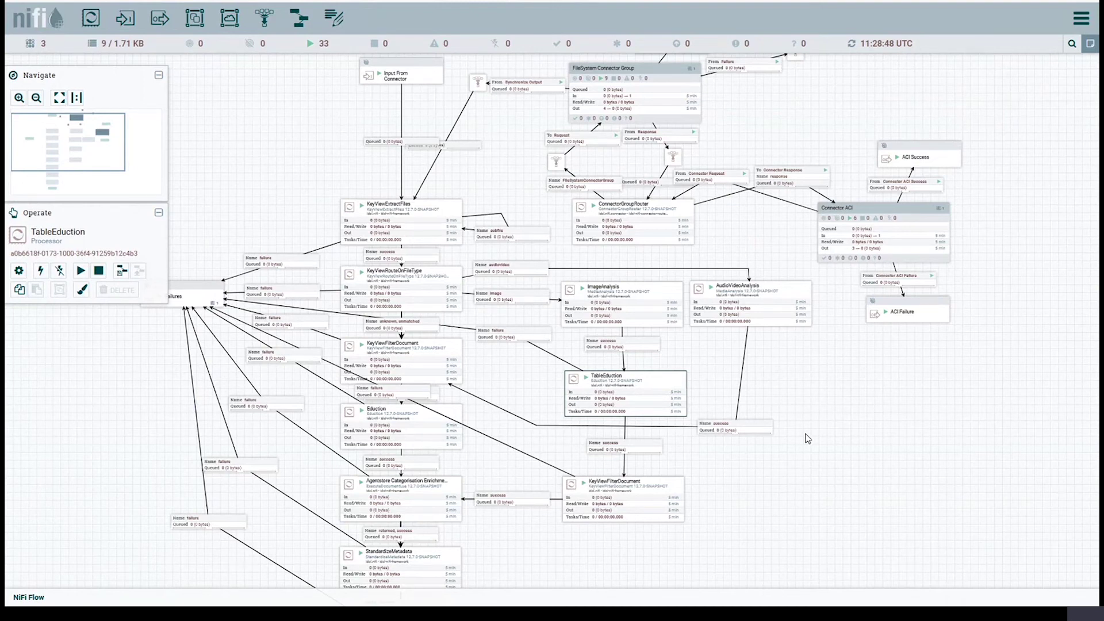
- Review the ImageAnalysis processor's properties, including its Media Server configuration and XSLT file, and close the details
click(665, 297)
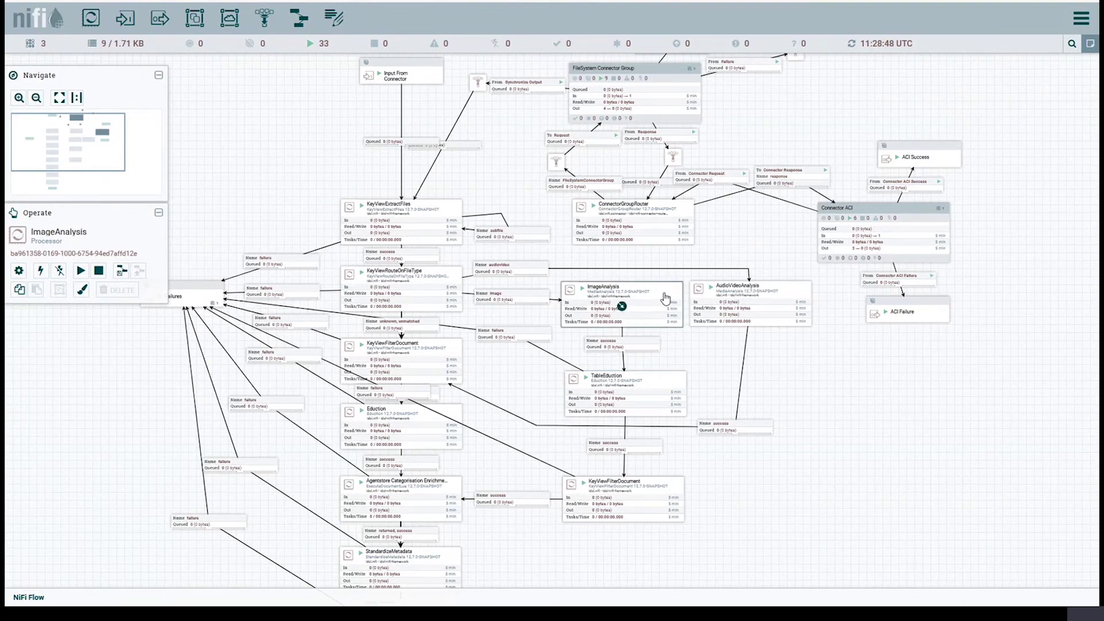
click(19, 270)
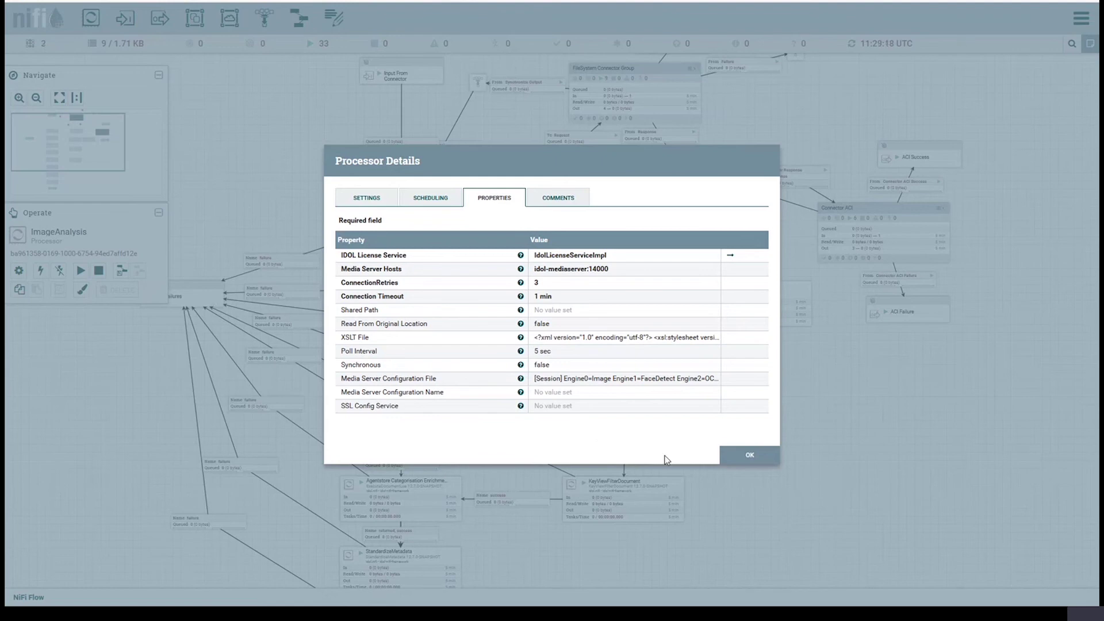
click(750, 455)
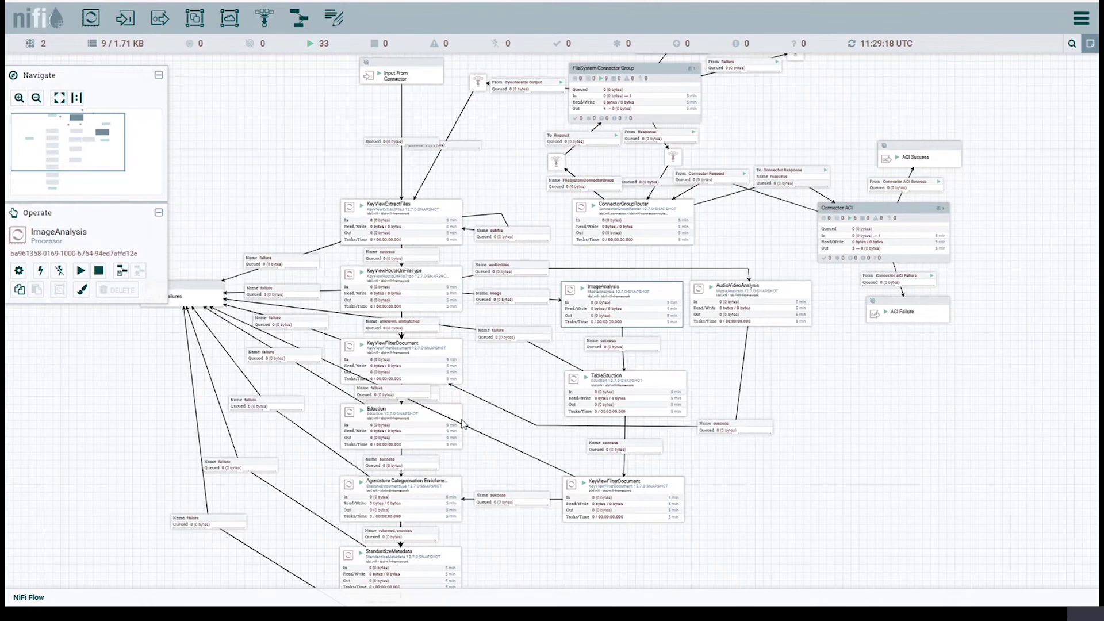
- Review the Eduction processor's properties, including its resource files, cell and header entities and post-processing settings, and close the details
click(401, 429)
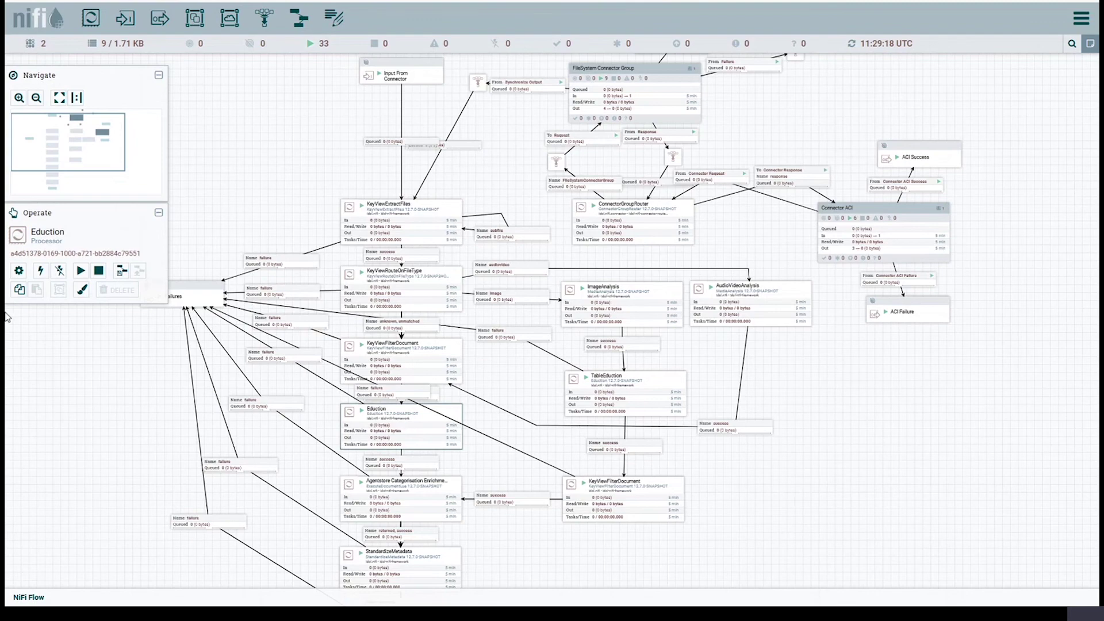
click(19, 271)
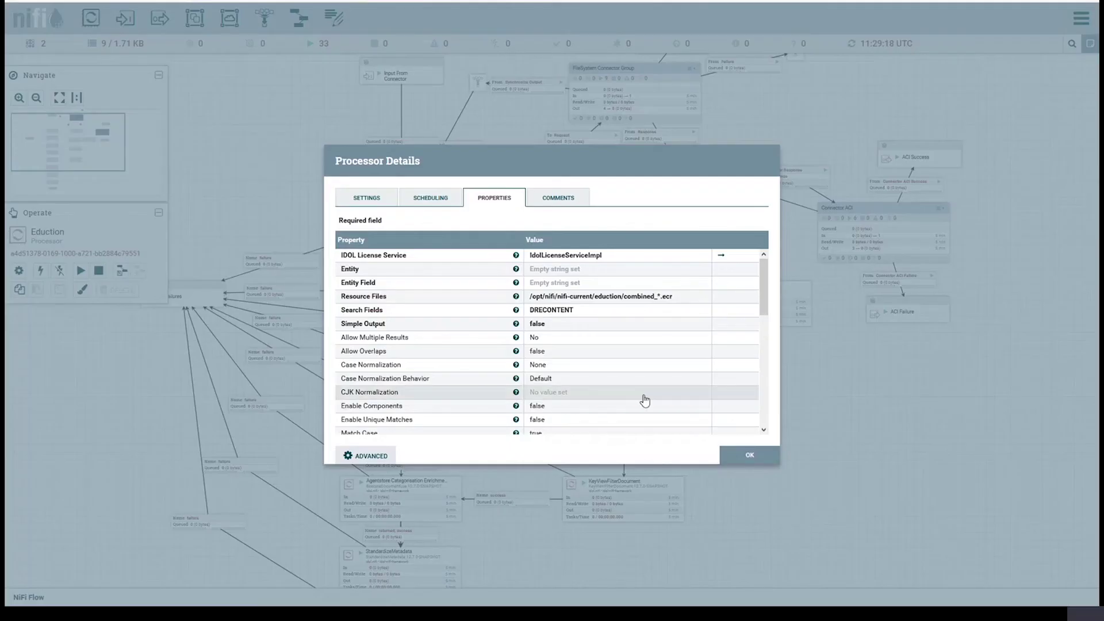
scroll(644, 401, down, 10)
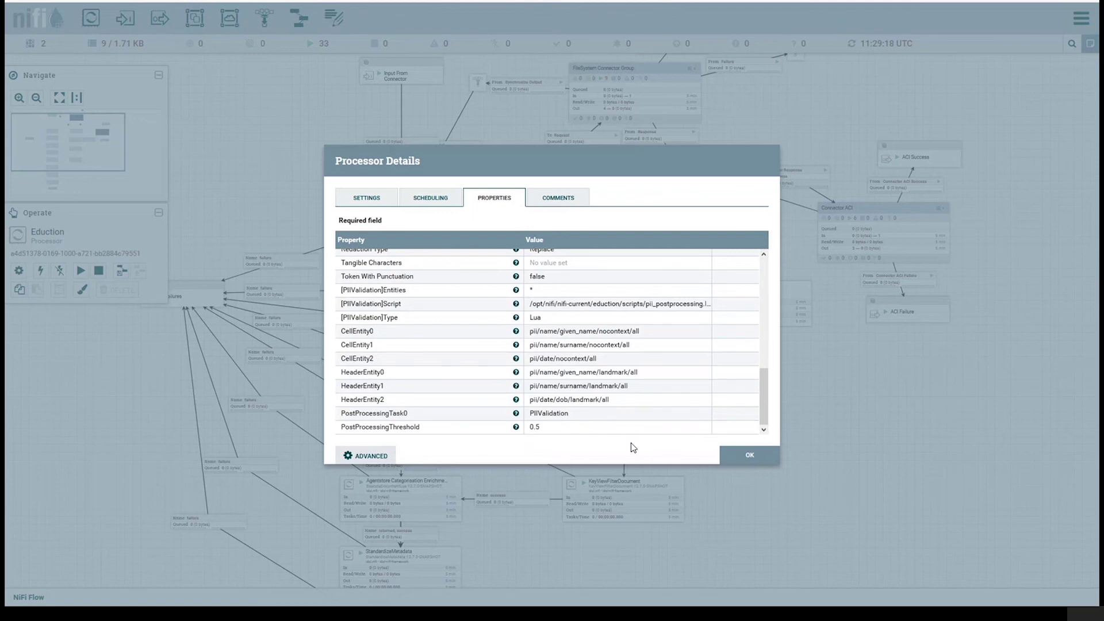
scroll(641, 394, up, 5)
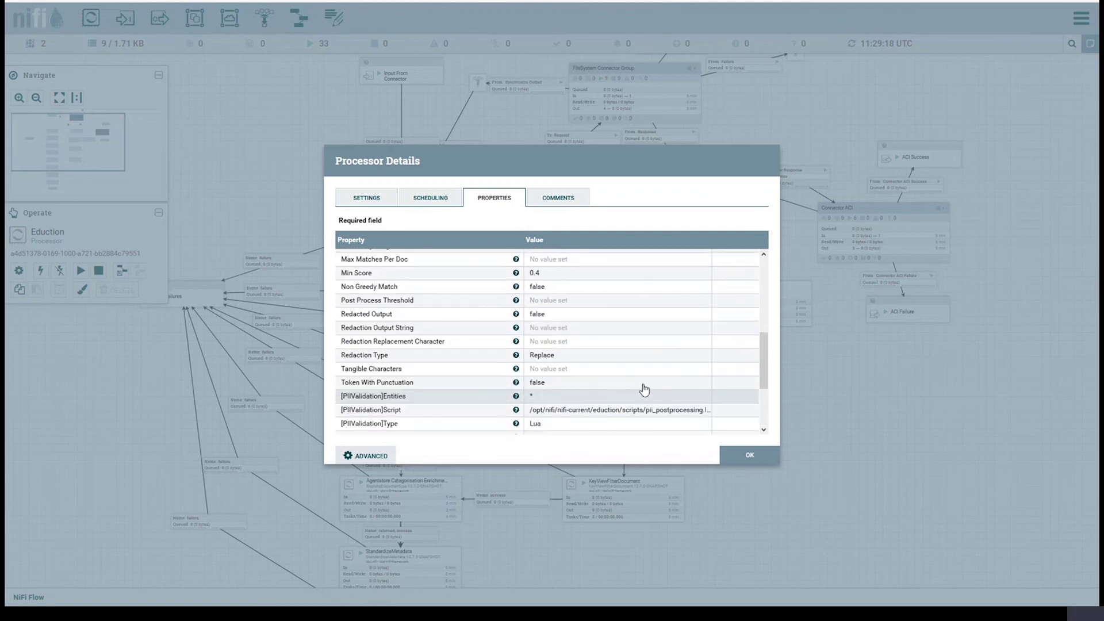
scroll(645, 391, up, 3)
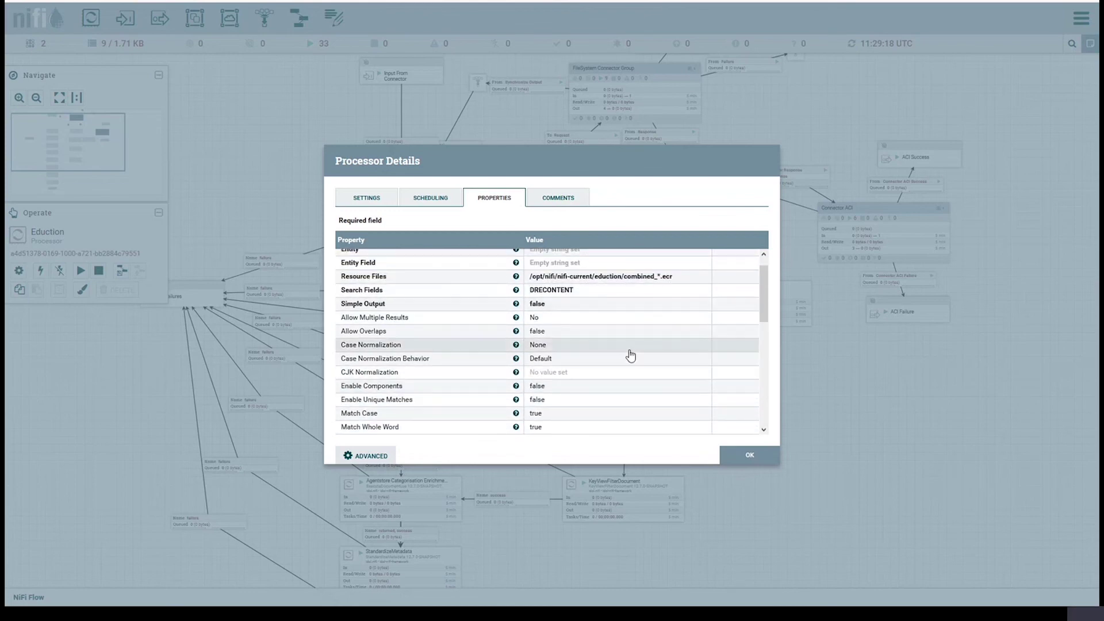
scroll(633, 357, down, 10)
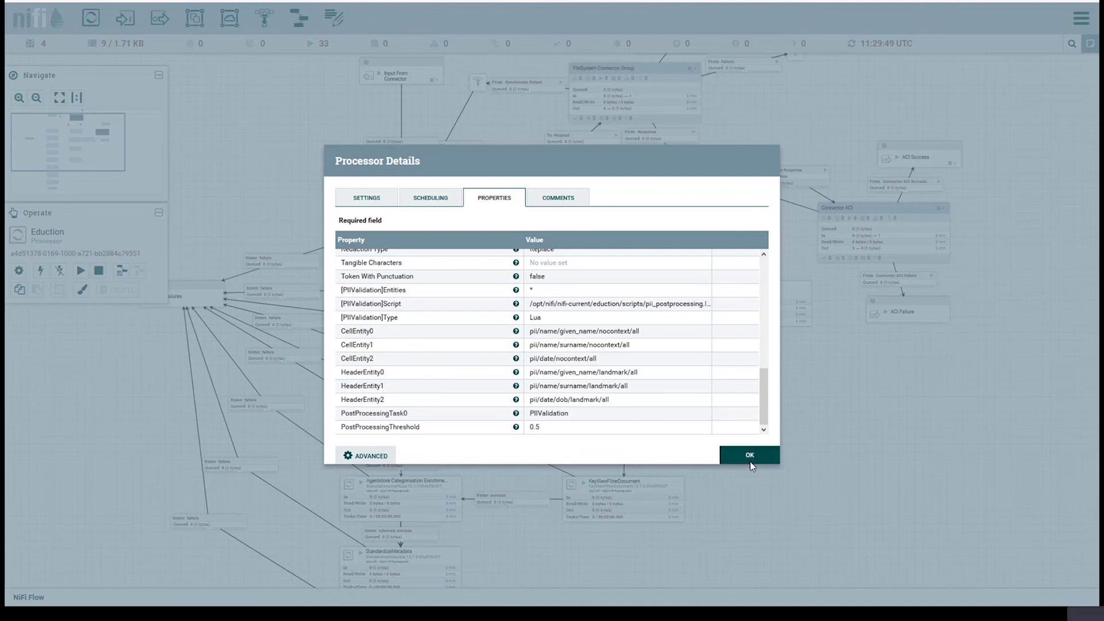
click(750, 457)
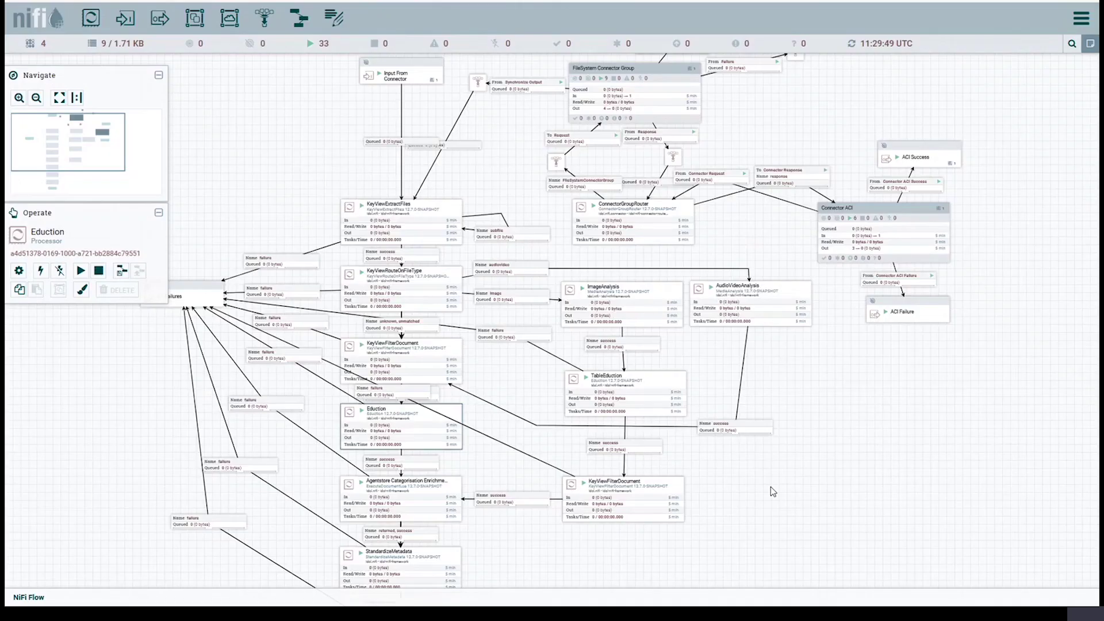